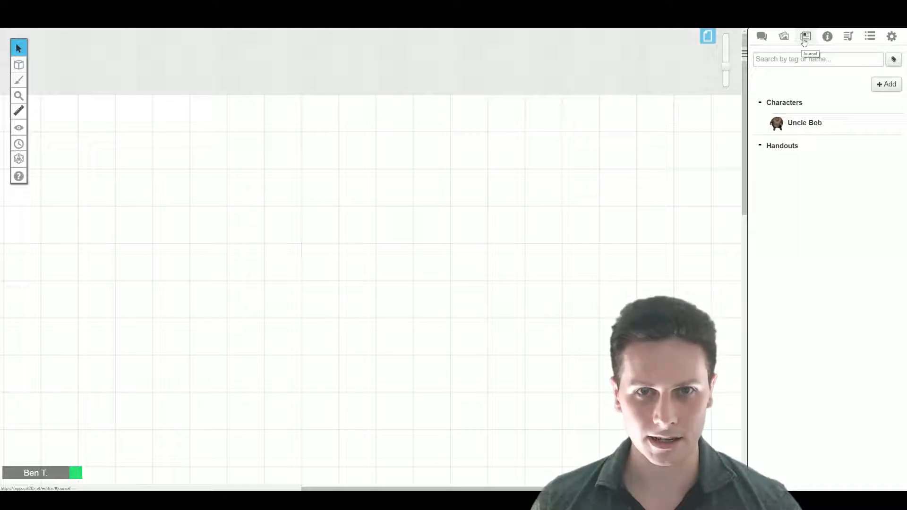
Find "goblin" in the D&D 5th Edition compendium and add the Goblin monster to the game as a character
left_click(828, 37)
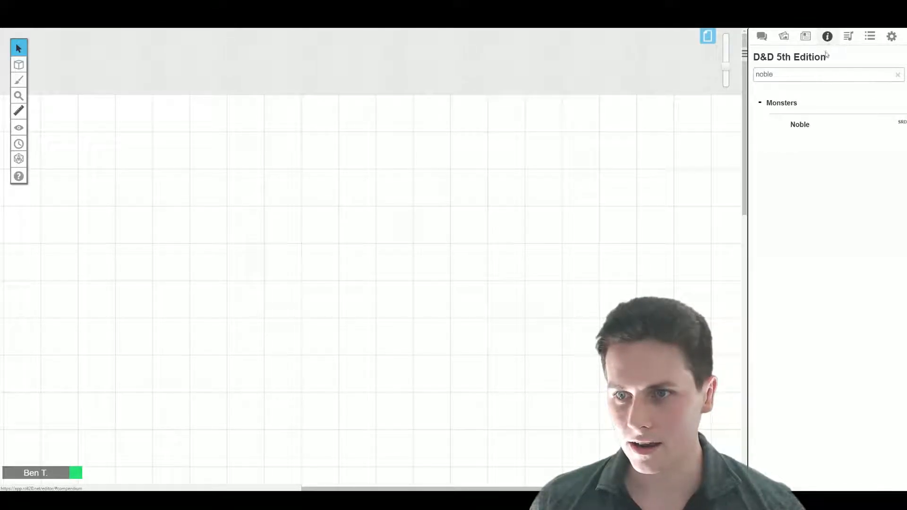
double_click(765, 75)
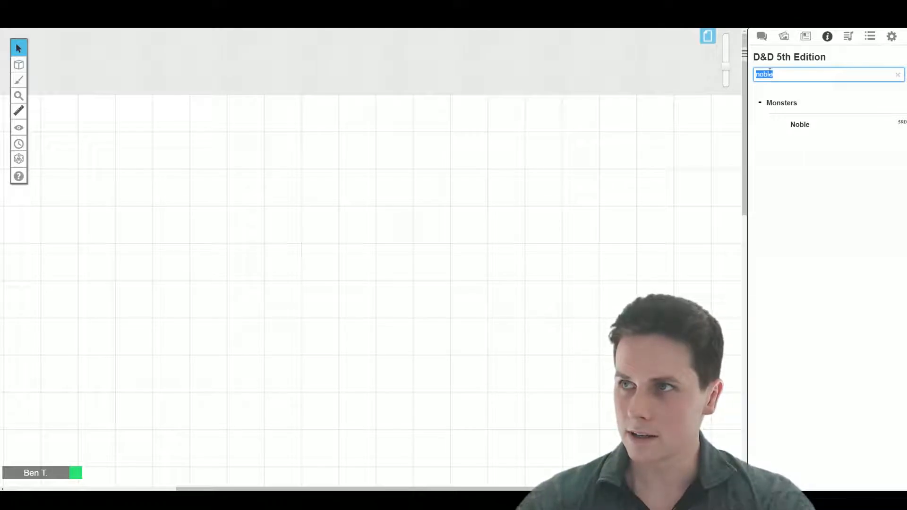
type("goblin")
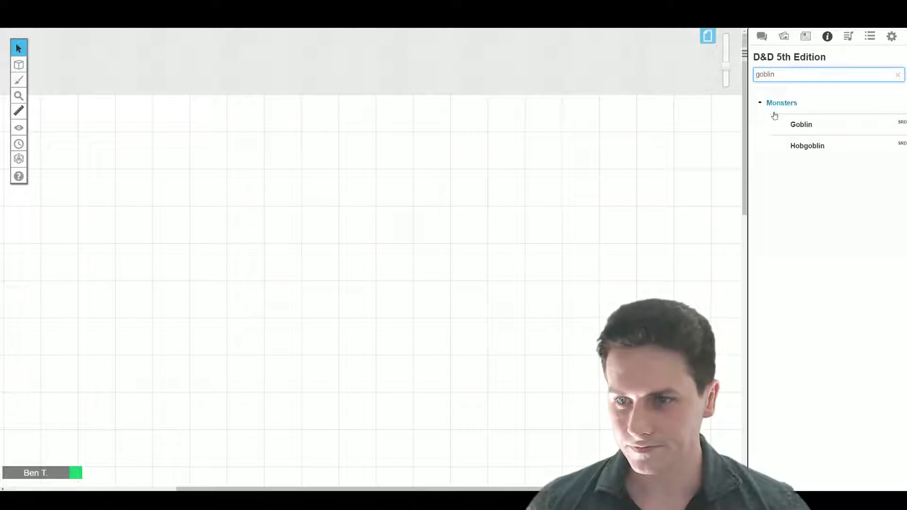
left_click_drag(817, 126, 399, 189)
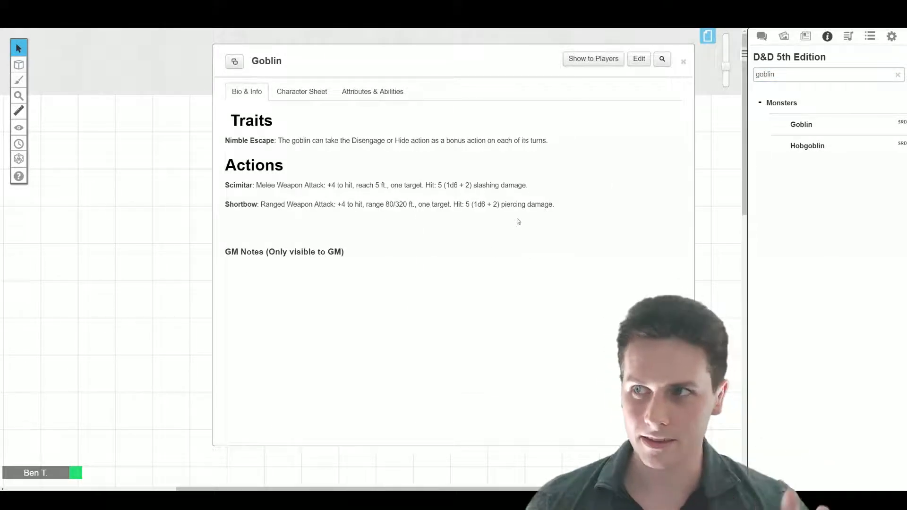
Review the Goblin's character sheet, the chat's dice rolls and the bio info, and close the Goblin window
left_click(291, 93)
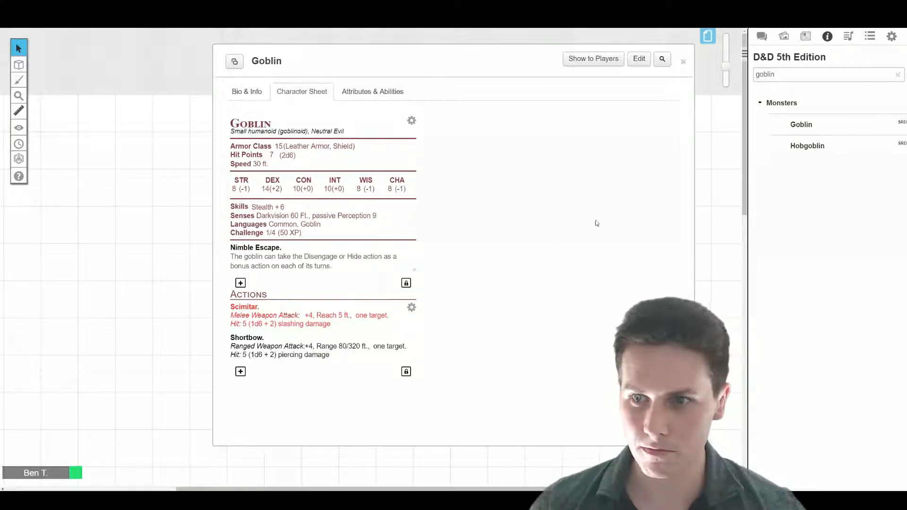
left_click(762, 36)
scroll(816, 360, "down", 1)
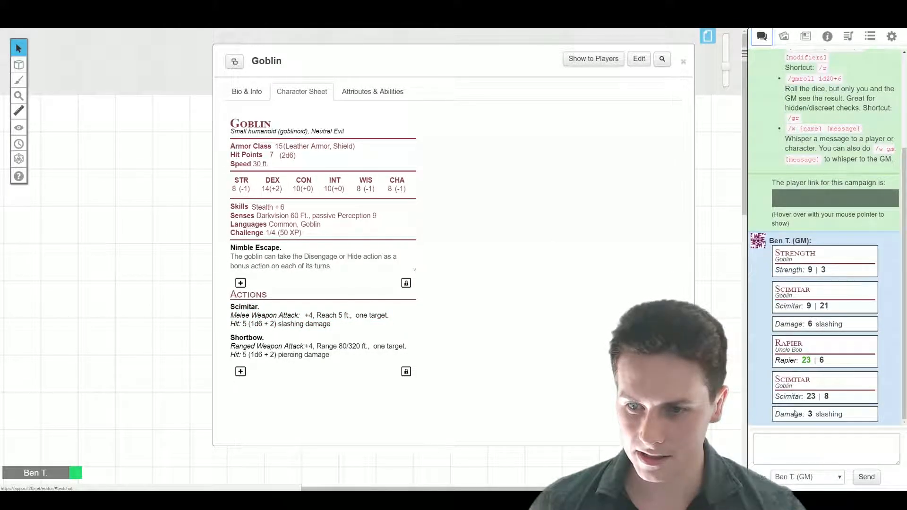
left_click(242, 90)
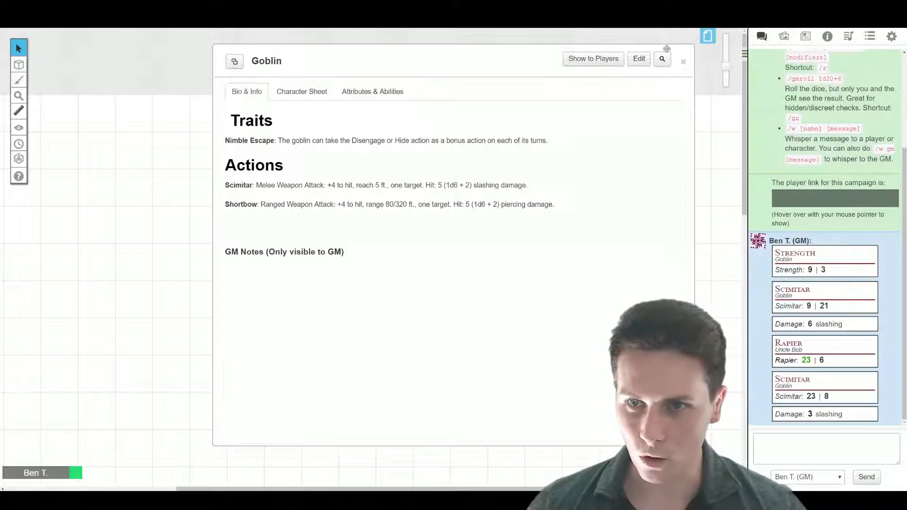
left_click(684, 62)
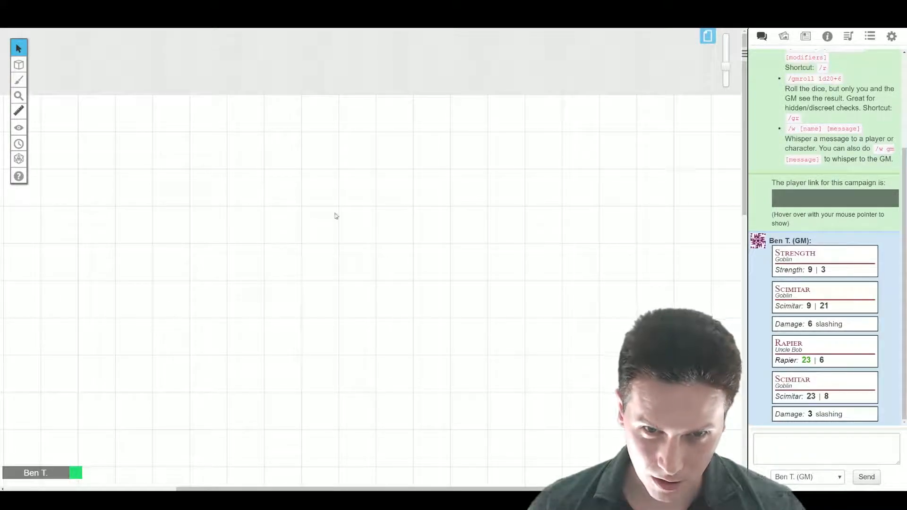
left_click_drag(183, 103, 702, 454)
left_click_drag(314, 130, 560, 339)
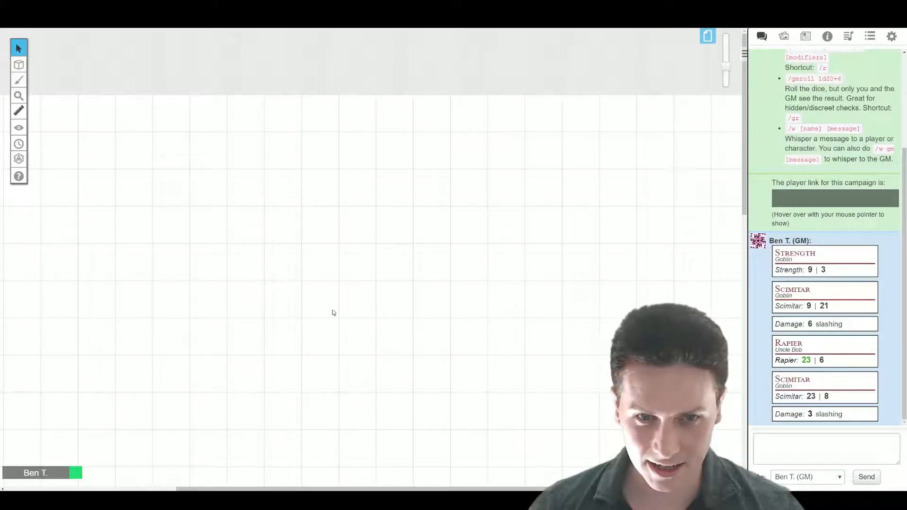
left_click(784, 36)
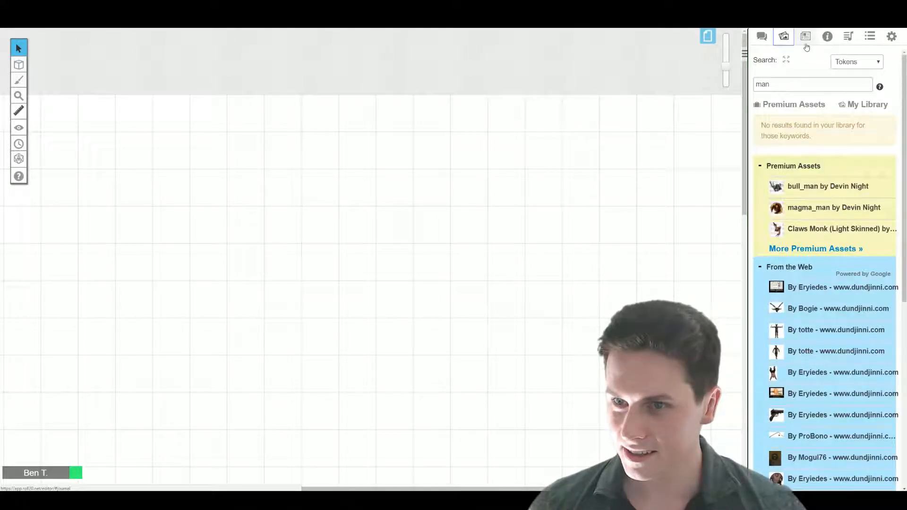
left_click(806, 36)
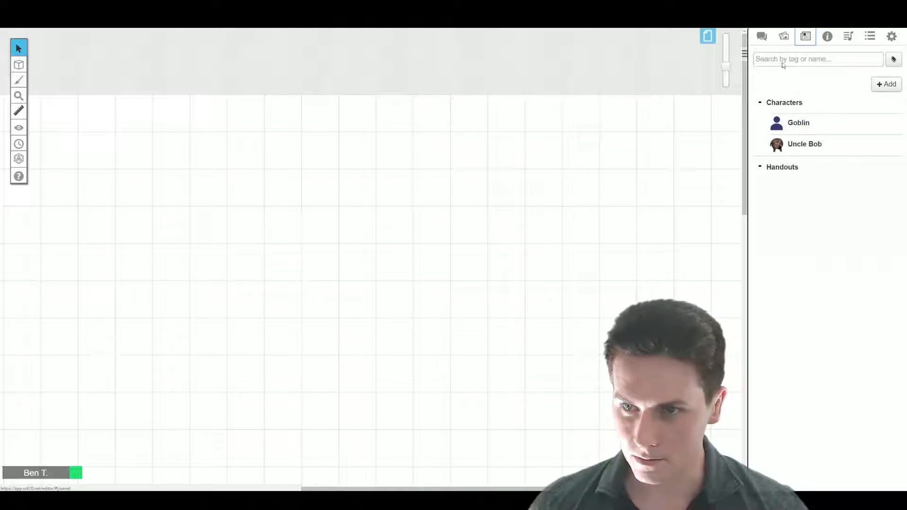
Search the art library's tokens for "goblin" and place the dual-bladed Goblin from Devin Token Pack 2 on the map
left_click(784, 36)
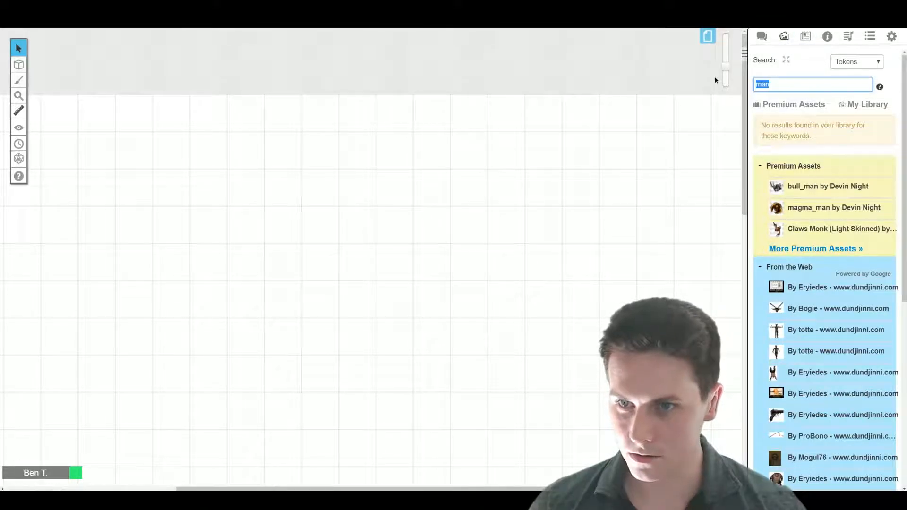
type("goblin")
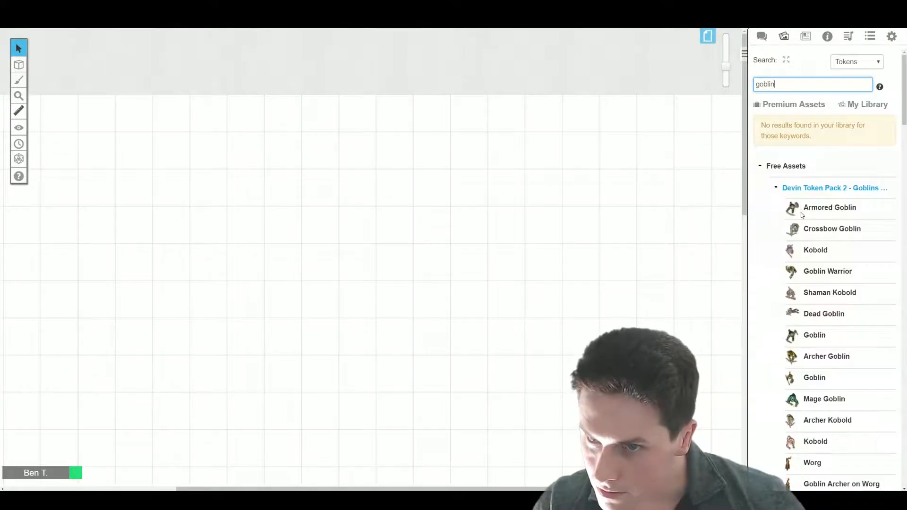
scroll(806, 255, "down", 1)
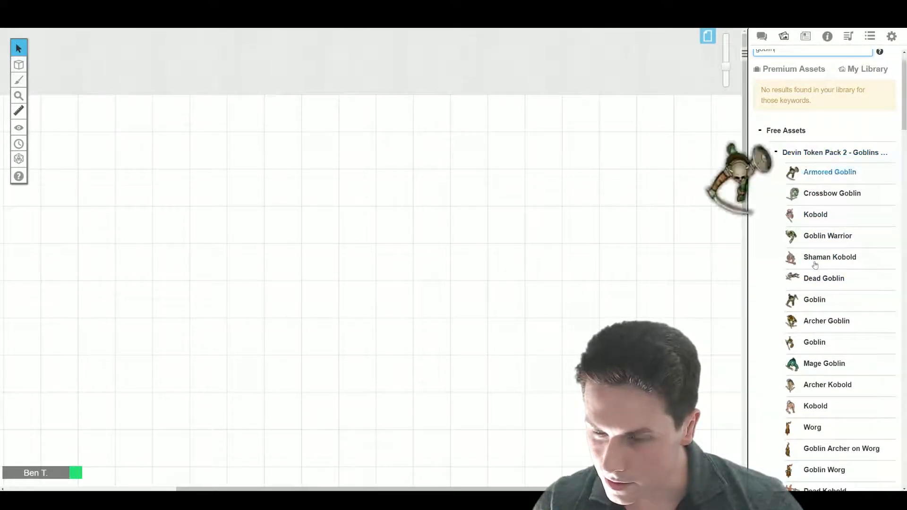
scroll(814, 267, "down", 2)
scroll(815, 227, "down", 1)
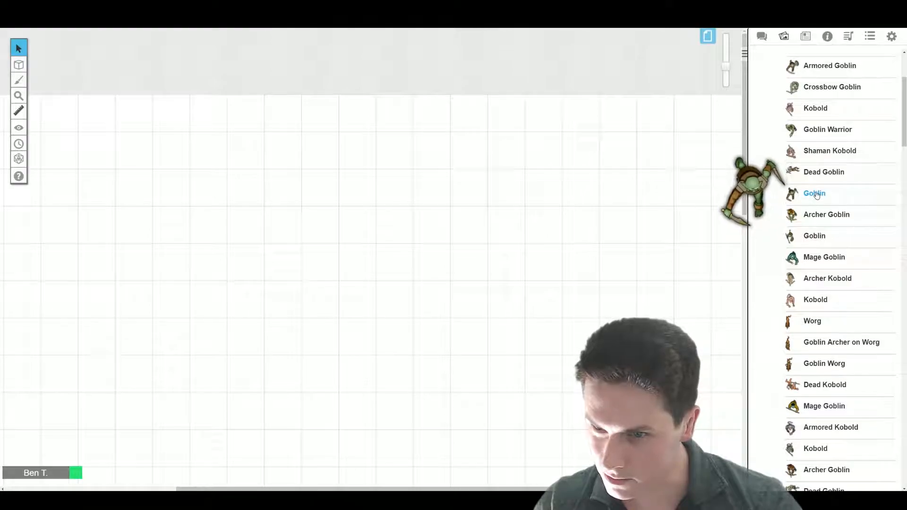
left_click_drag(817, 197, 396, 192)
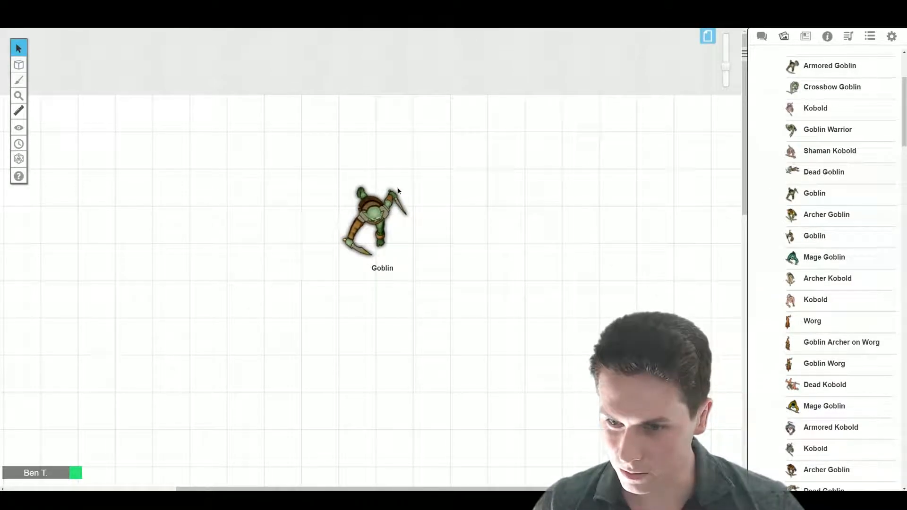
Shrink the goblin token to a little over half a grid square
left_click(390, 190)
left_click(390, 190)
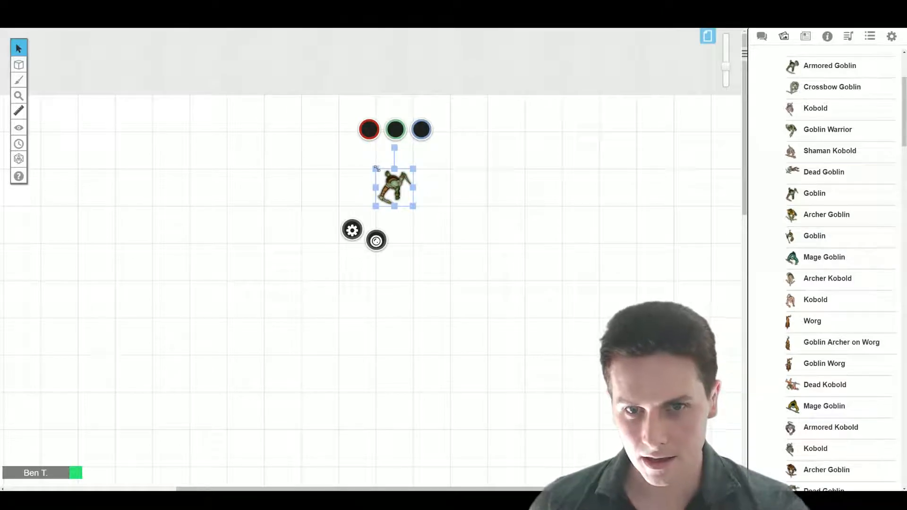
left_click_drag(377, 168, 379, 188)
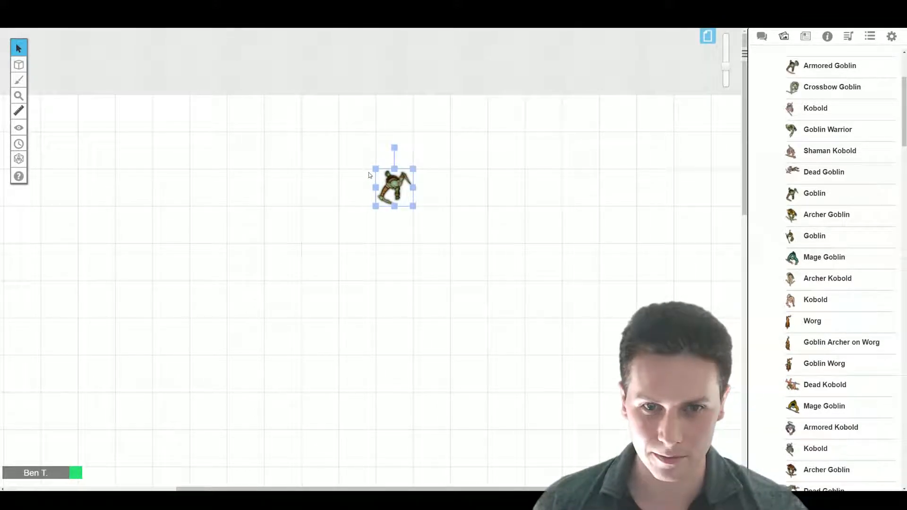
left_click_drag(376, 167, 390, 184)
left_click(271, 144)
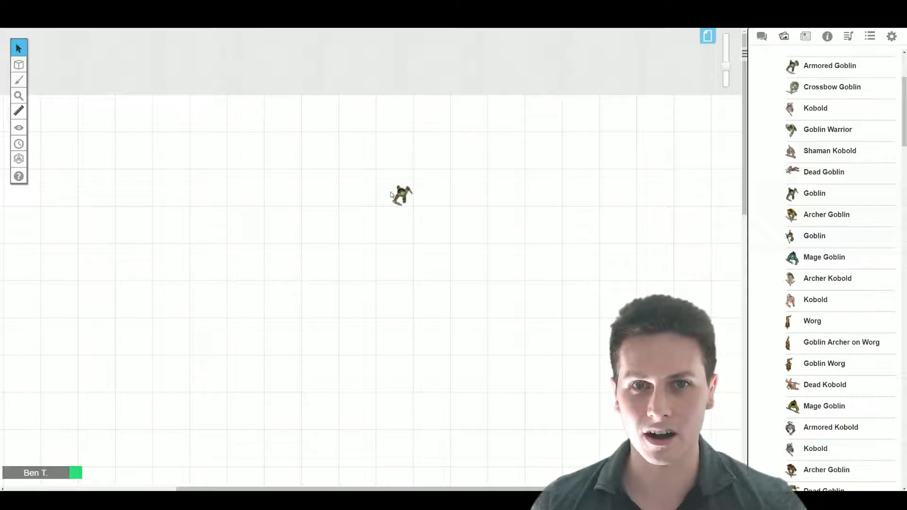
Move the small goblin token to the centre of its grid square
left_click_drag(407, 194, 398, 187)
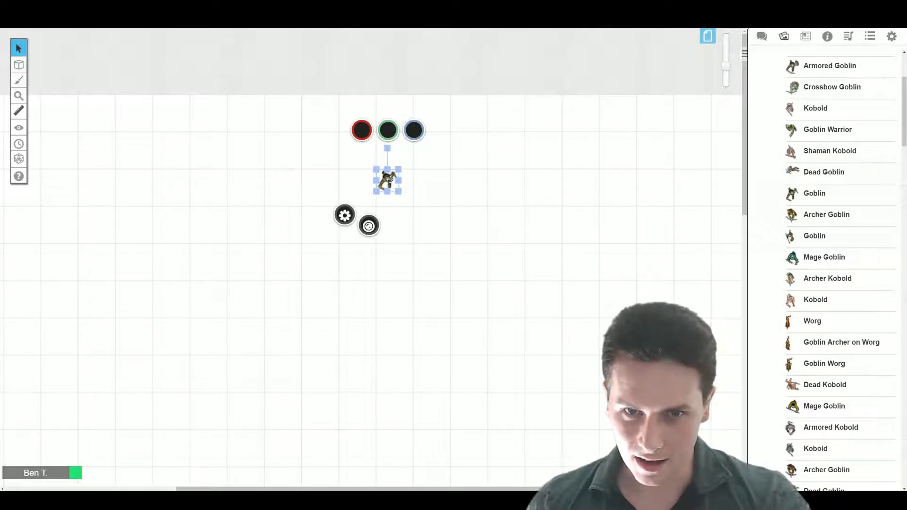
left_click_drag(389, 179, 397, 187)
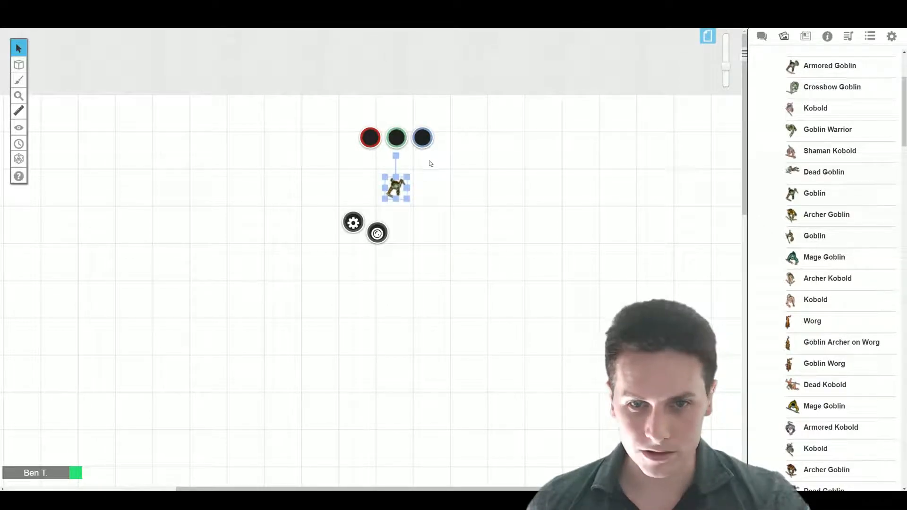
left_click(436, 178)
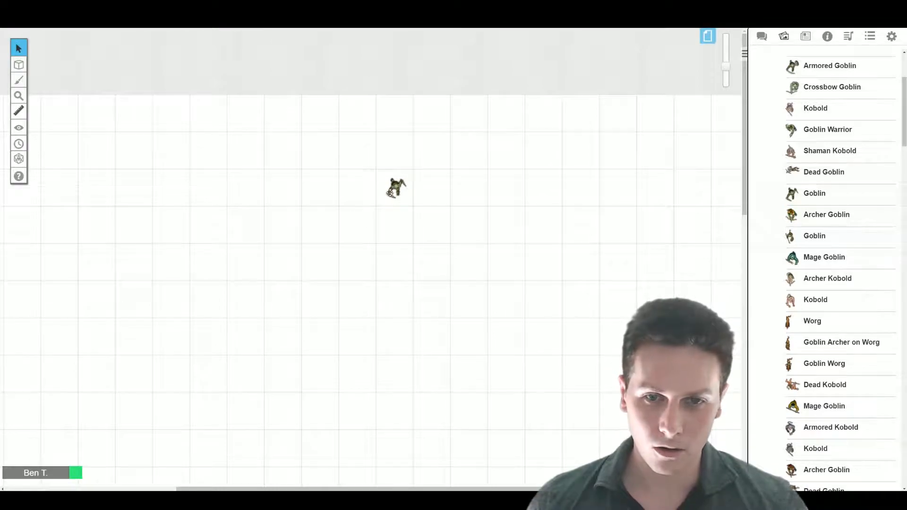
Open the goblin token's settings and make it represent the Goblin character
left_click(802, 37)
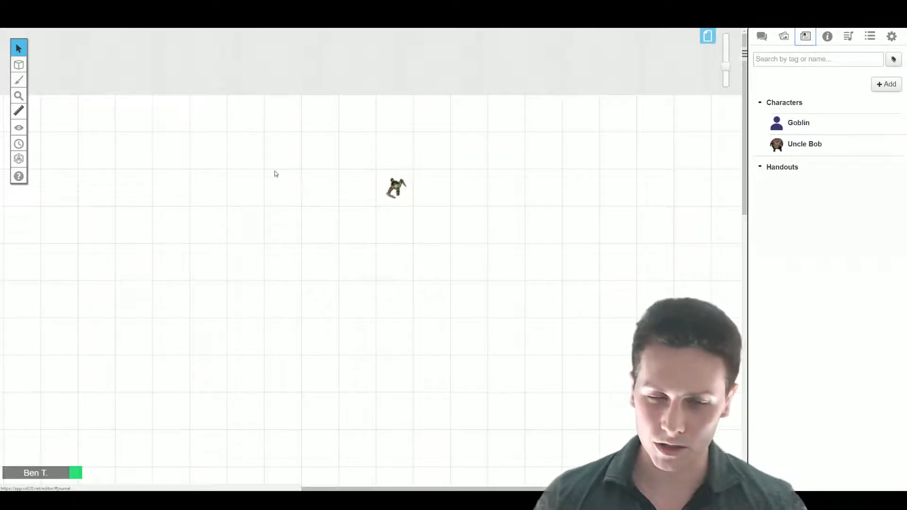
left_click(392, 184)
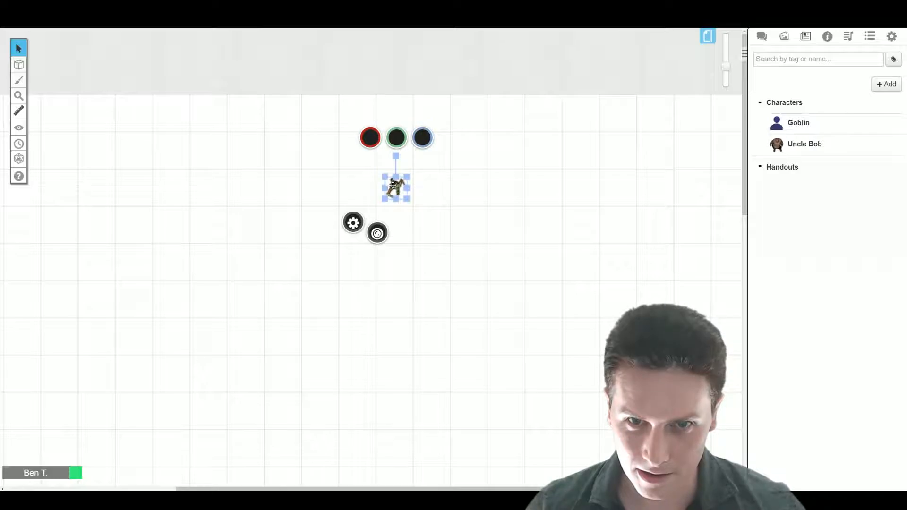
double_click(392, 184)
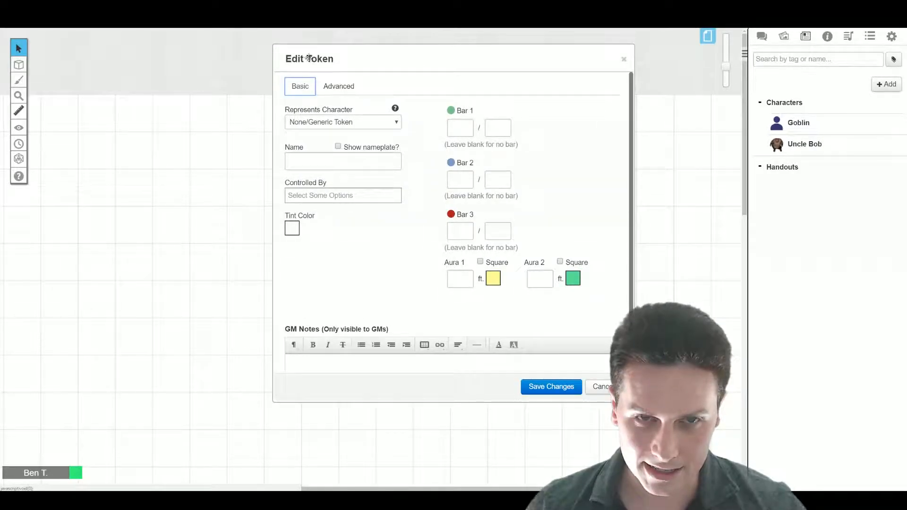
left_click(396, 124)
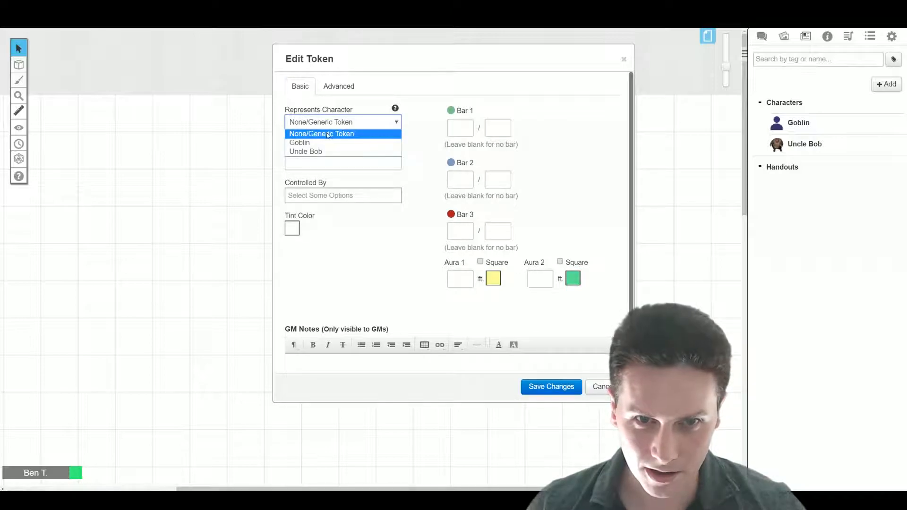
key("Return")
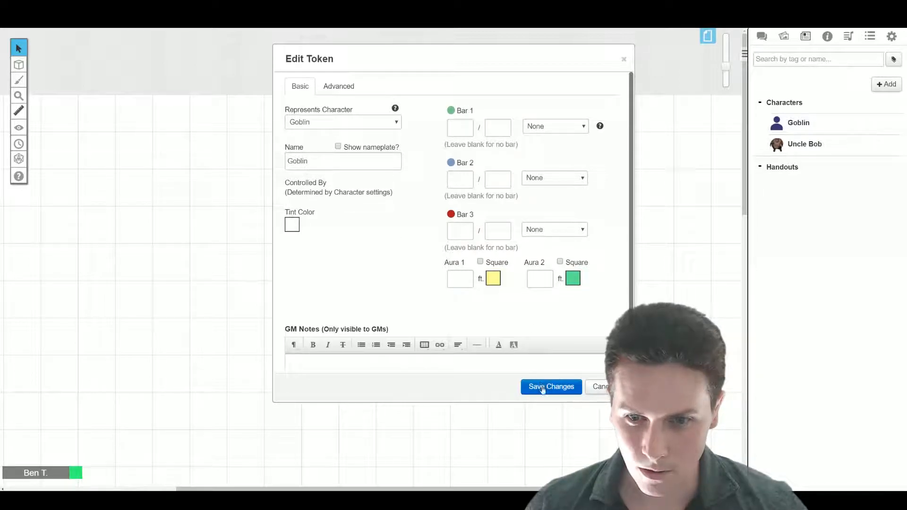
Link the token's Bar 1 to the hp attribute
left_click(586, 126)
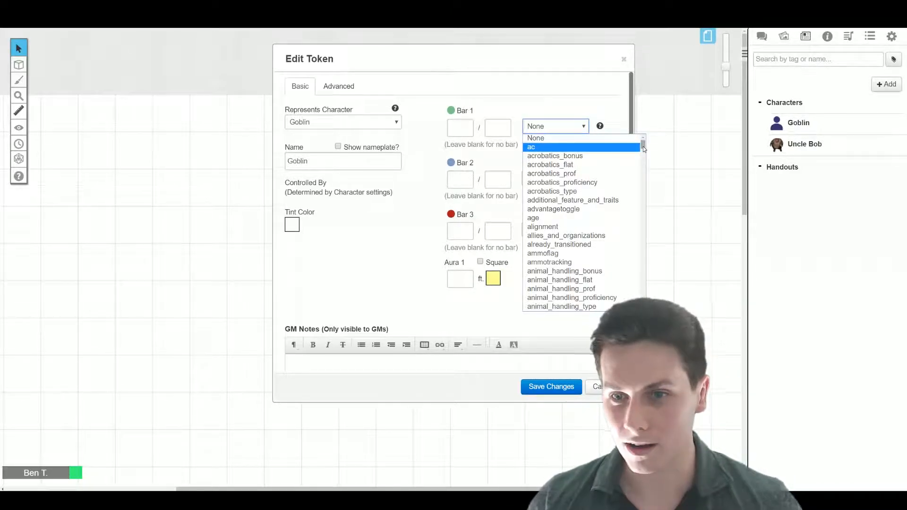
scroll(644, 145, "down", 3)
scroll(642, 142, "up", 3)
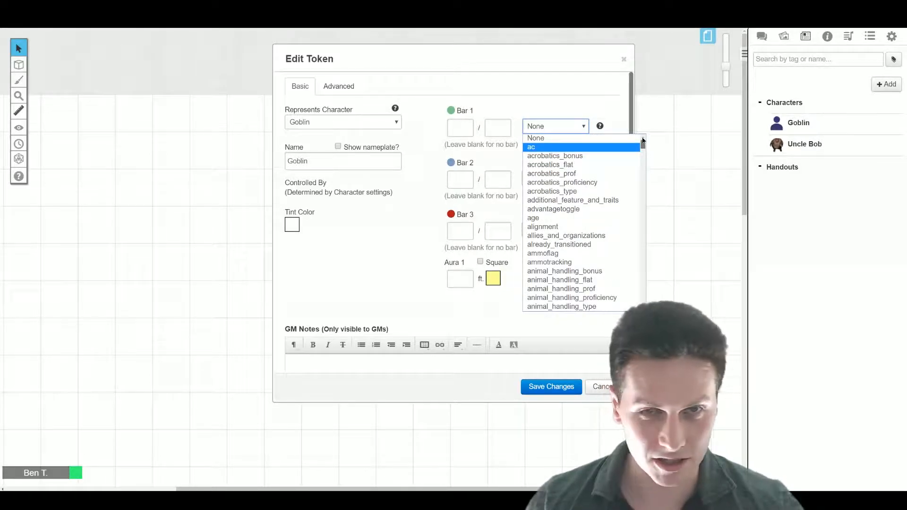
left_click_drag(643, 145, 644, 160)
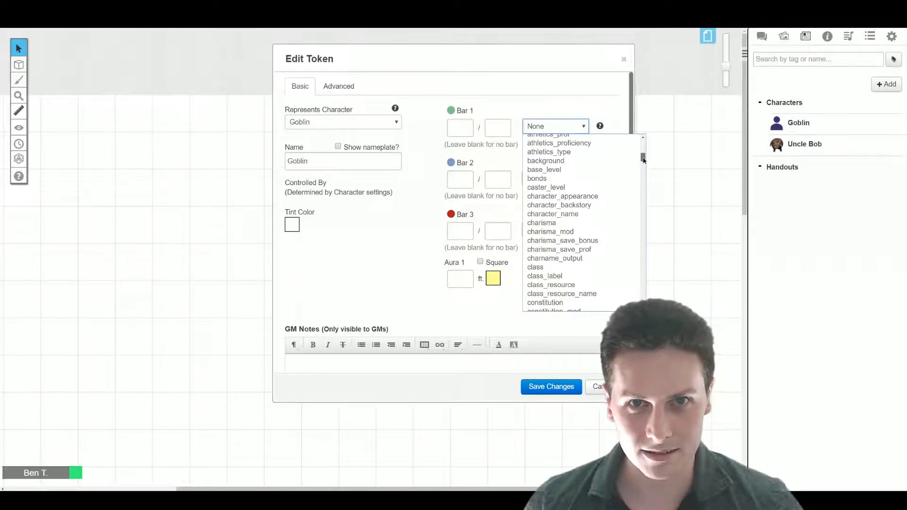
left_click_drag(644, 160, 644, 191)
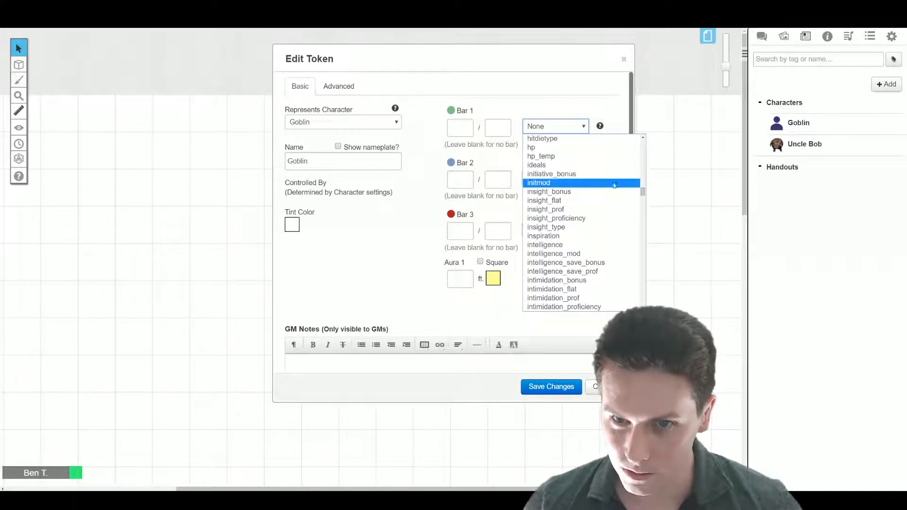
left_click(562, 148)
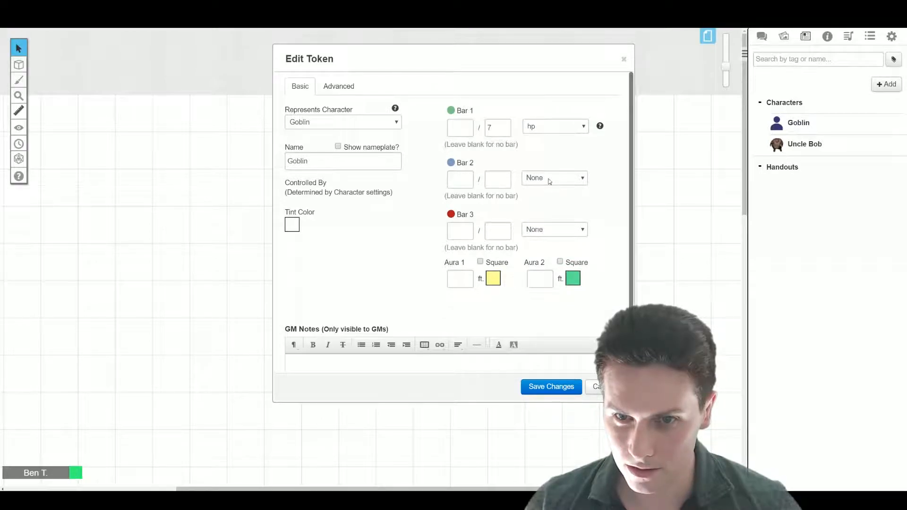
Link the token's Bar 2 to the ac attribute and set Bar 1's current value to 7
left_click(548, 179)
key("Down")
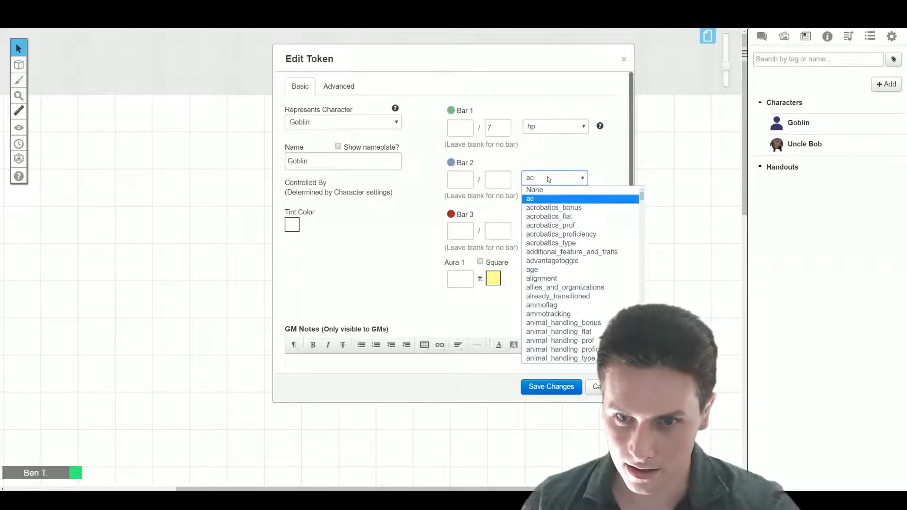
left_click(540, 199)
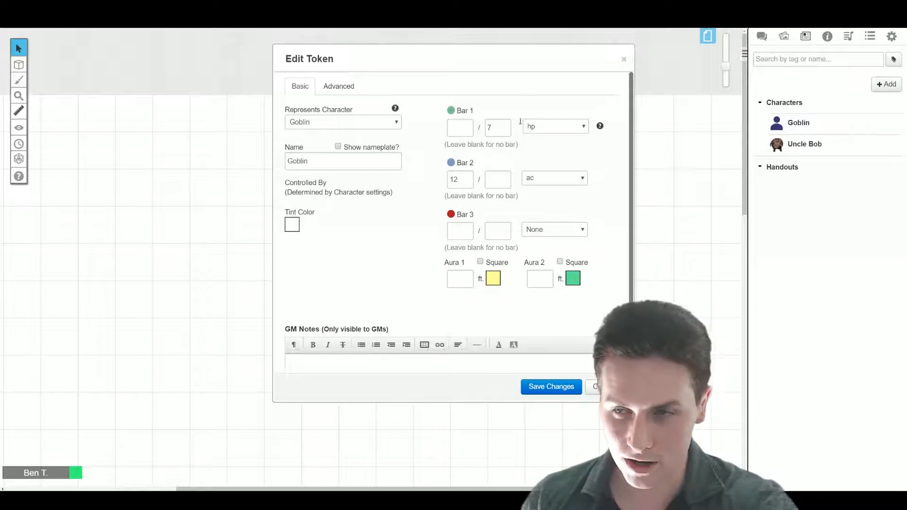
left_click(461, 128)
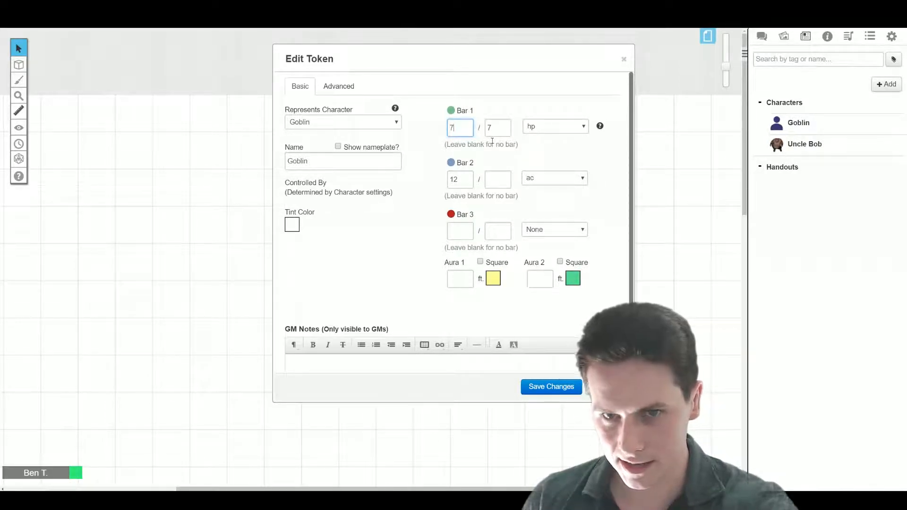
Try linking the token's Bar 3 to the npcd_speed attribute and to the npc_speed attribute
left_click(498, 179)
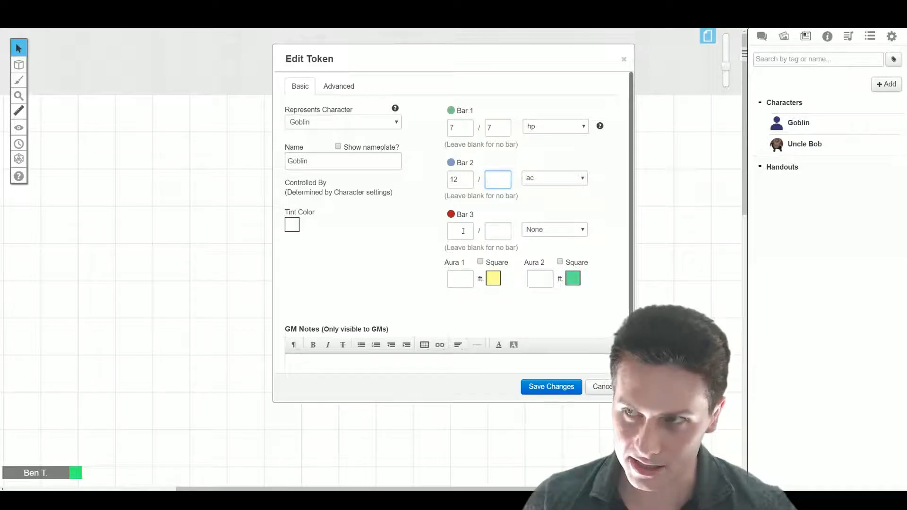
left_click(584, 229)
left_click_drag(643, 246, 642, 364)
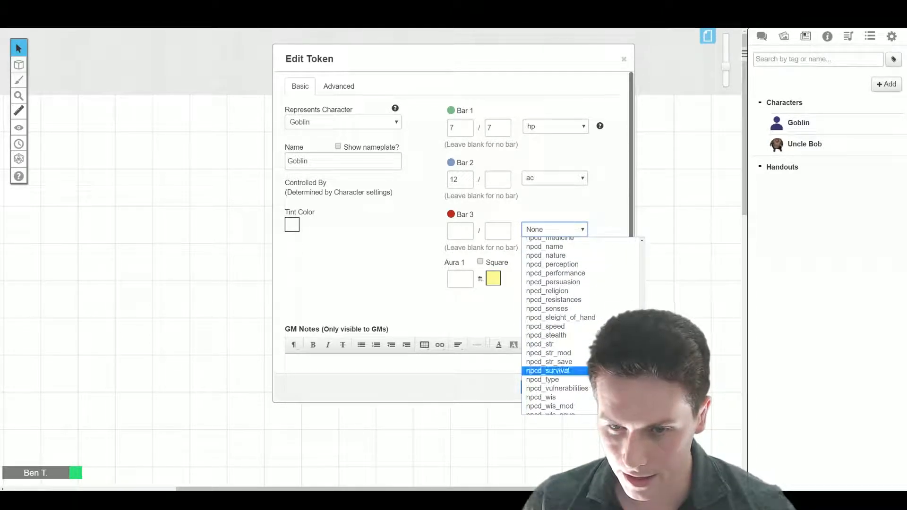
left_click(559, 330)
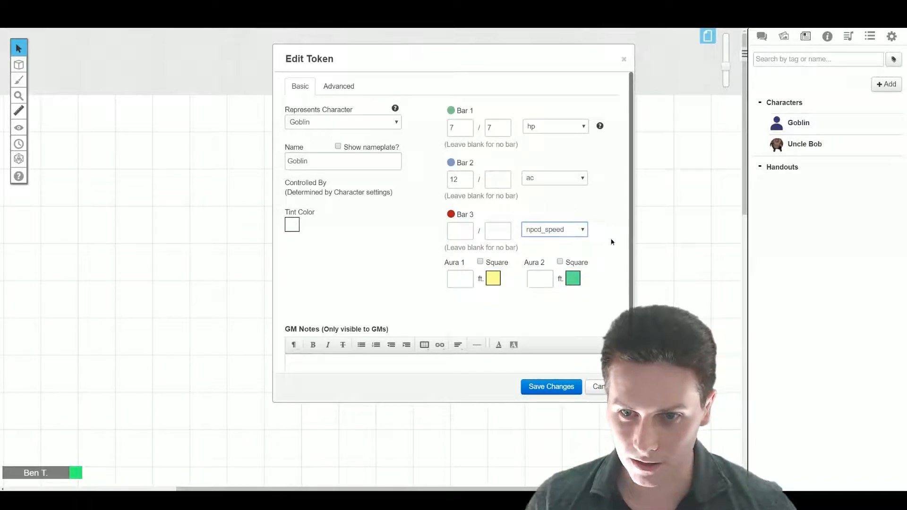
left_click(581, 231)
scroll(558, 326, "up", 15)
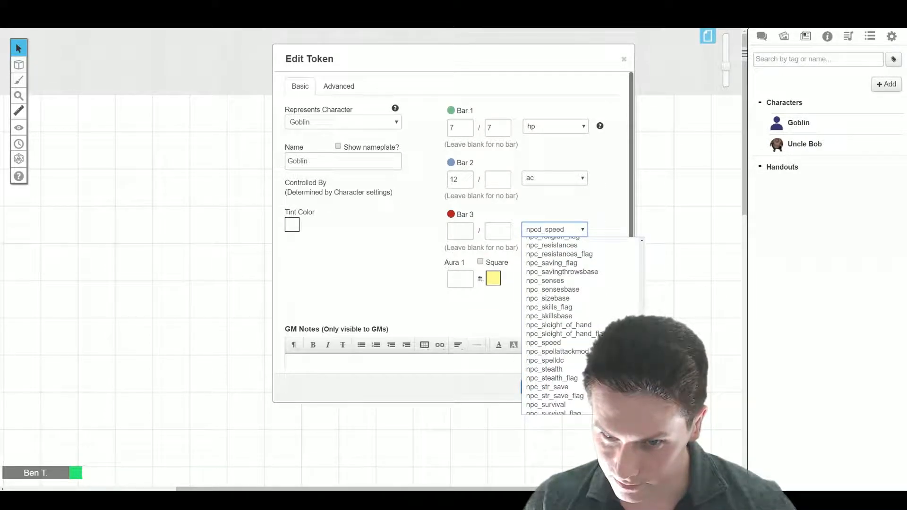
left_click(557, 343)
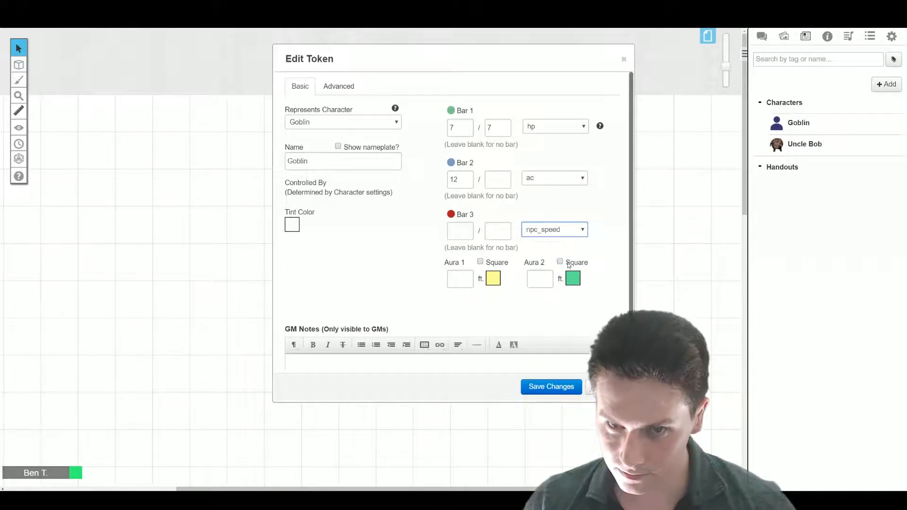
Link the token's Bar 3 to the speed attribute
left_click(584, 229)
scroll(557, 354, "down", 5)
scroll(558, 326, "down", 15)
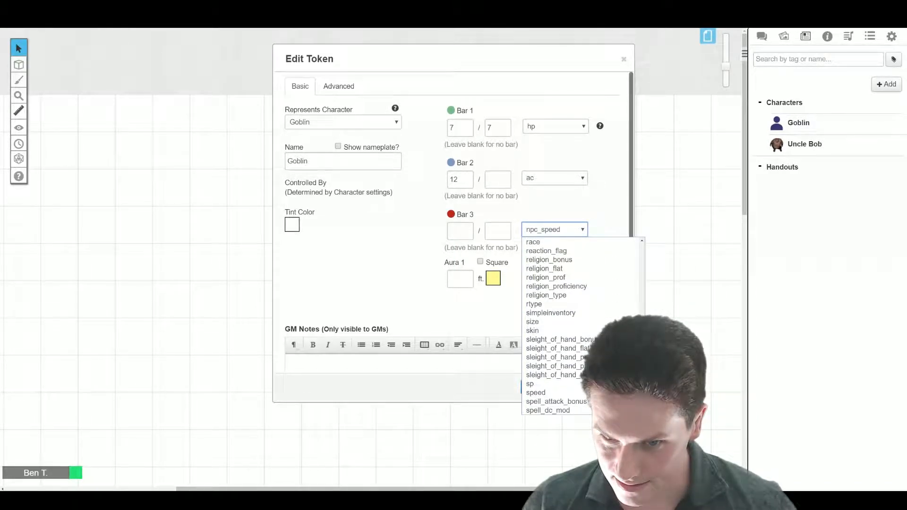
left_click(538, 393)
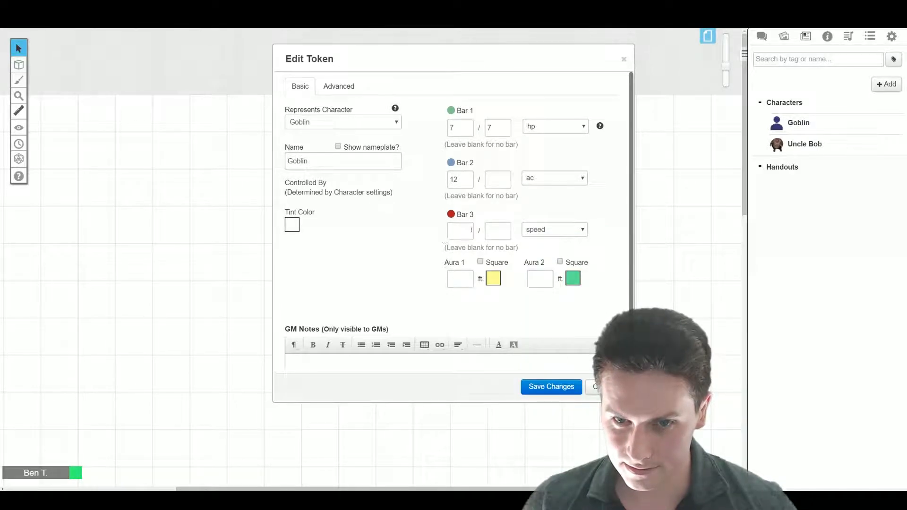
left_click(489, 231)
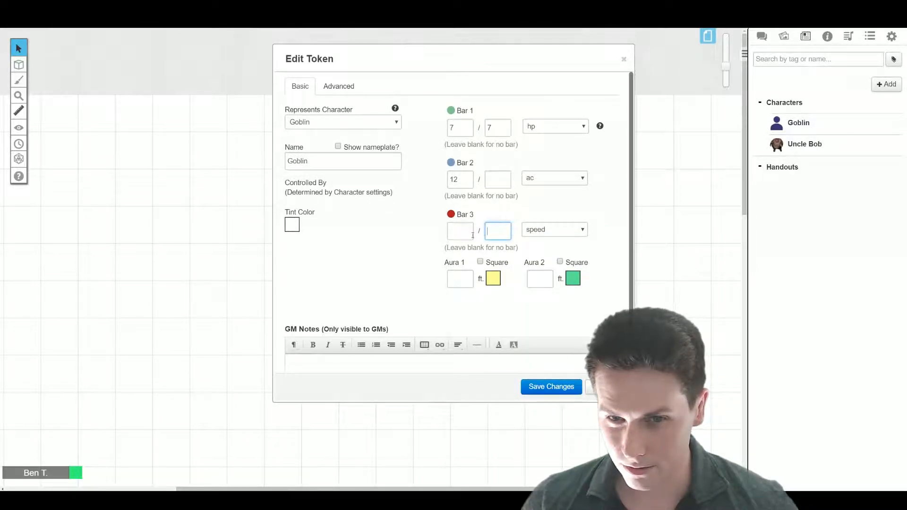
Set Bar 3's current value to 30 and leave its maximum blank
left_click(584, 230)
left_click(584, 230)
left_click(585, 231)
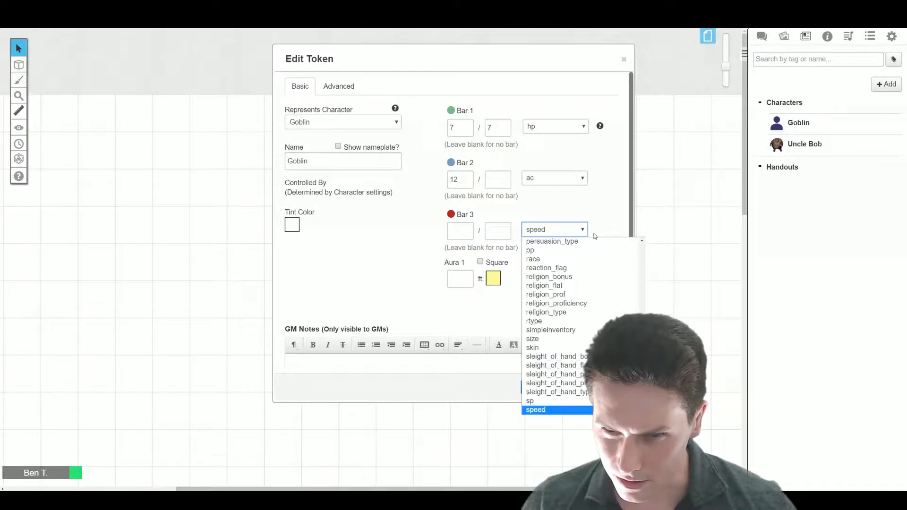
left_click(469, 235)
left_click(469, 235)
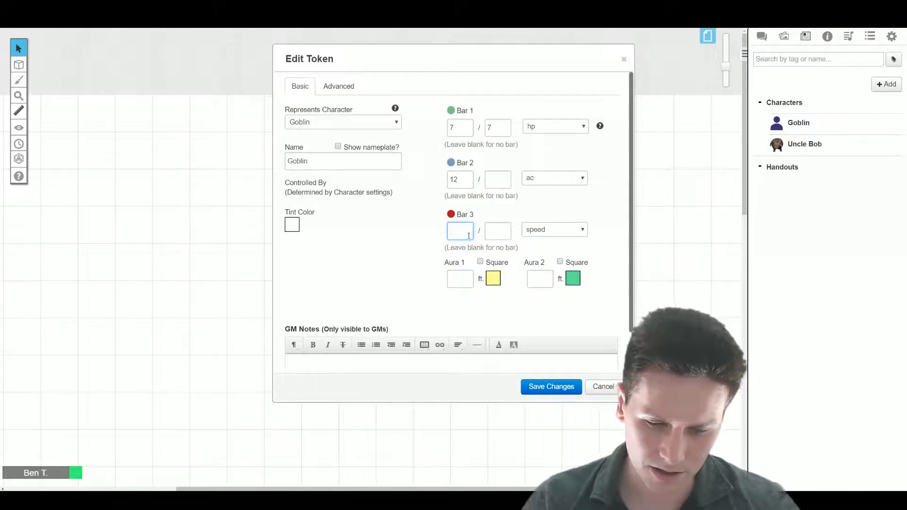
type("30")
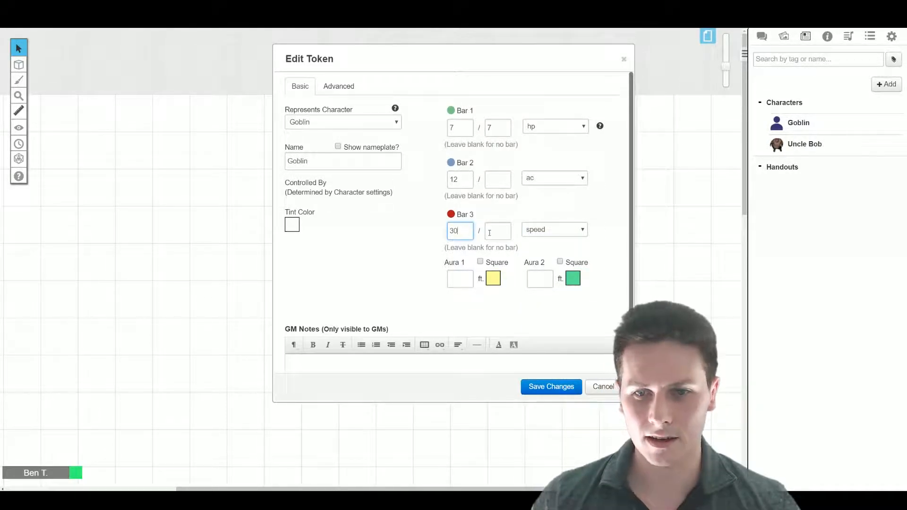
left_click(490, 234)
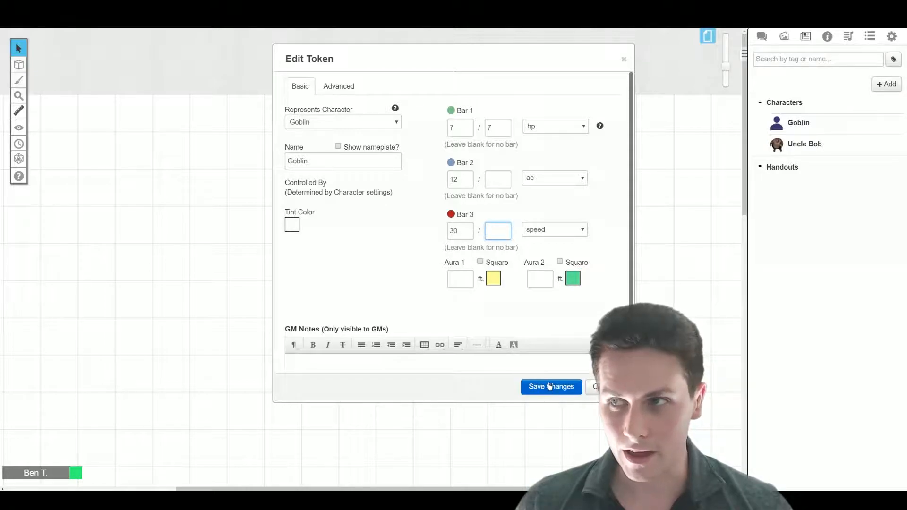
Turn on the goblin token's nameplate and save the token settings
left_click(358, 146)
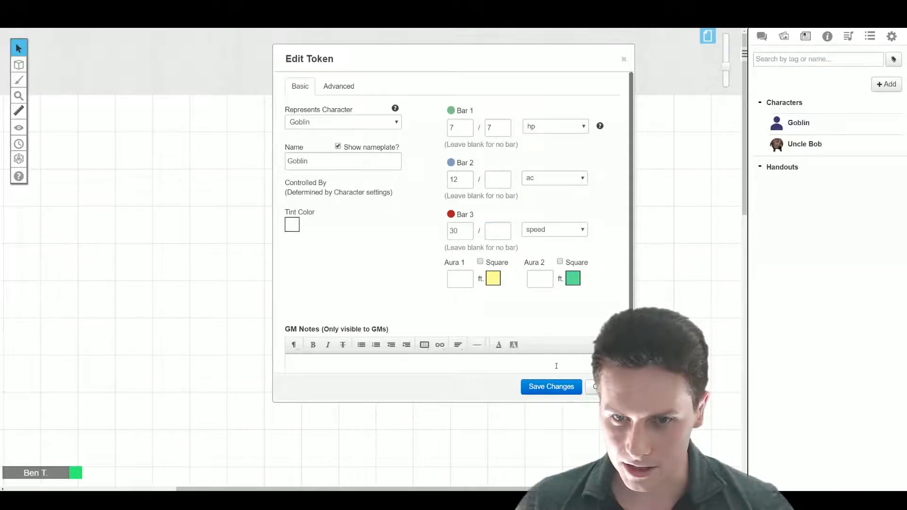
left_click(556, 386)
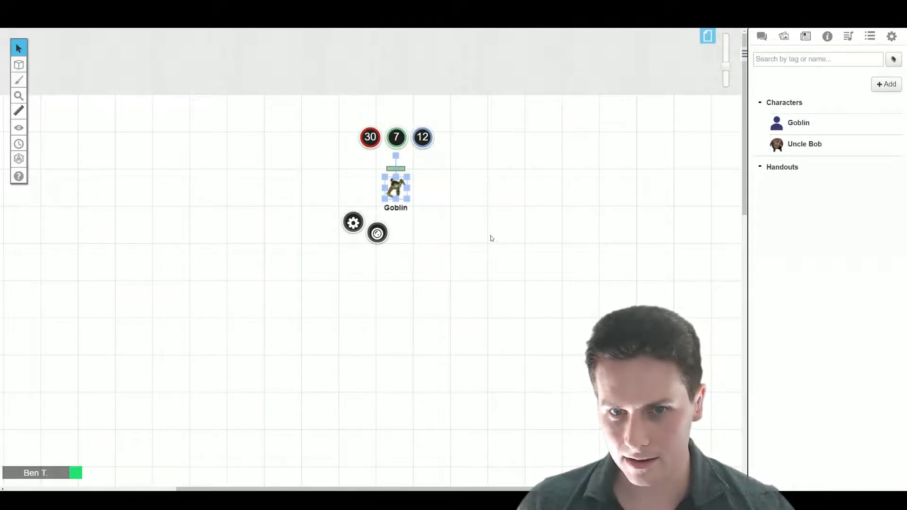
Try to place another Goblin token on the map from the character list
left_click(457, 198)
left_click(395, 189)
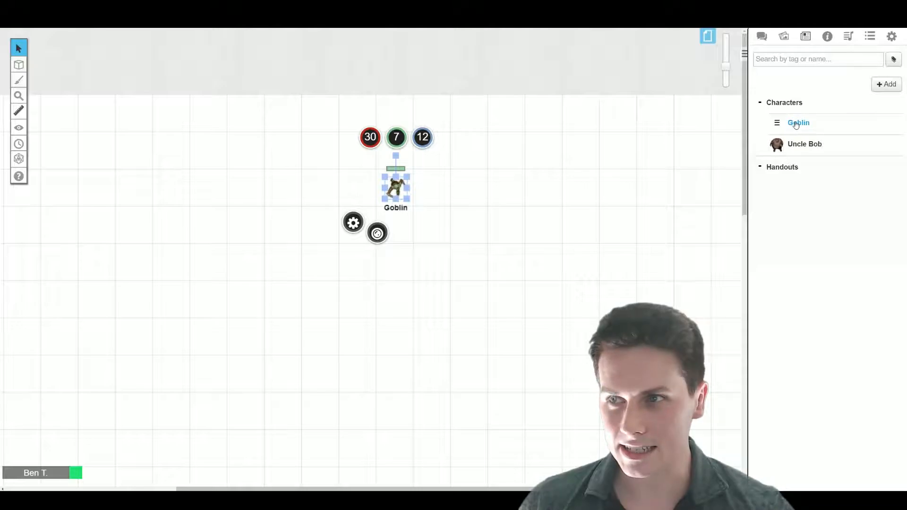
left_click_drag(800, 125, 194, 201)
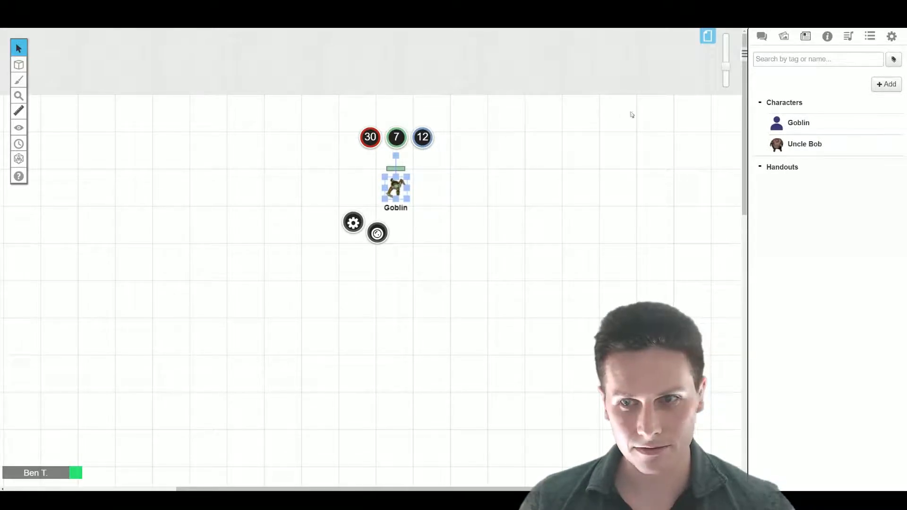
Open the Goblin character for editing, arranging its windows so they do not cover the selected goblin token on the map
left_click(823, 122)
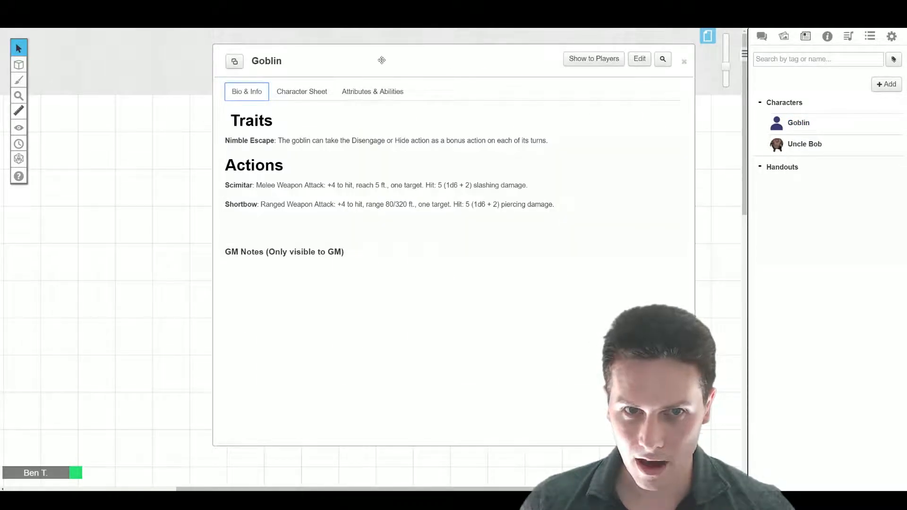
left_click_drag(215, 48, 459, 81)
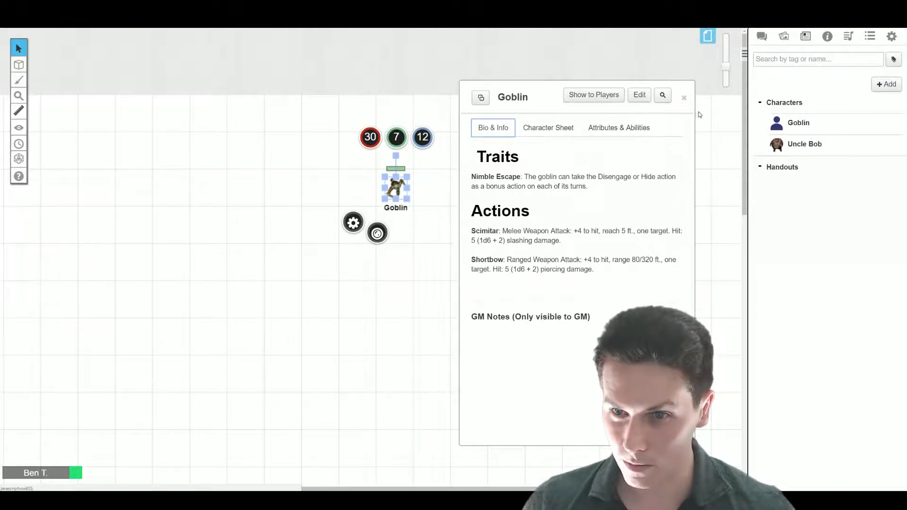
left_click_drag(695, 115, 751, 116)
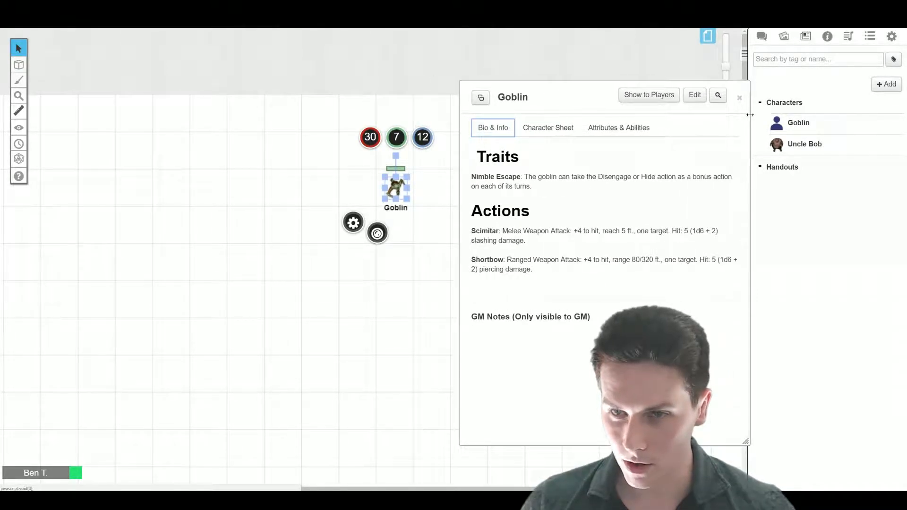
left_click(695, 95)
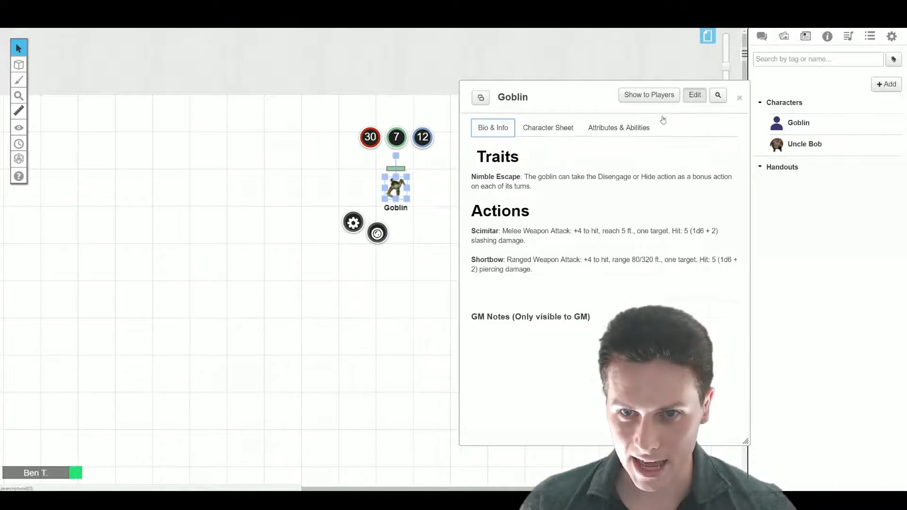
left_click_drag(365, 75, 594, 60)
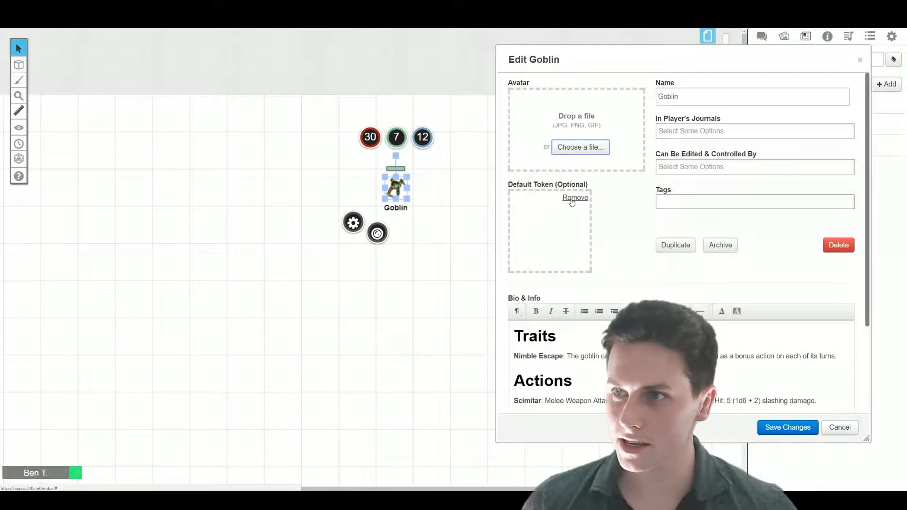
Replace the Goblin character's empty default token with the selected goblin token and save the character
left_click(574, 199)
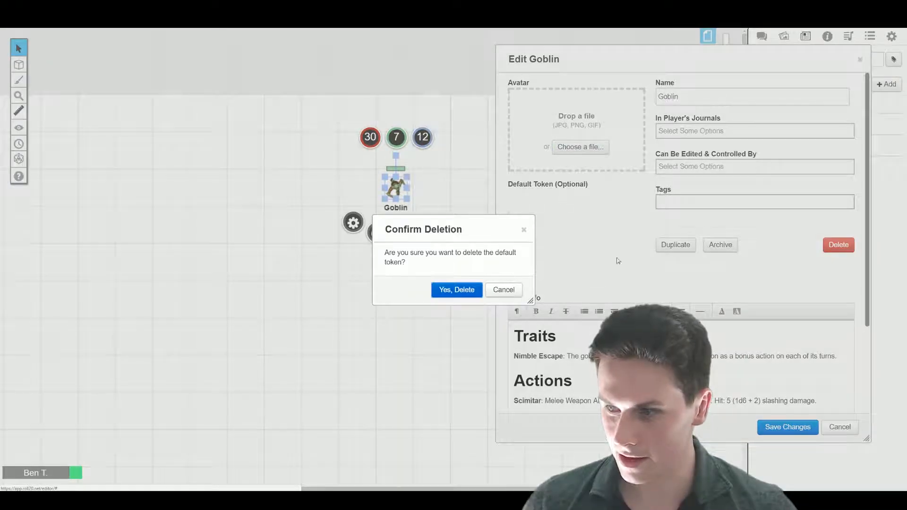
left_click(439, 289)
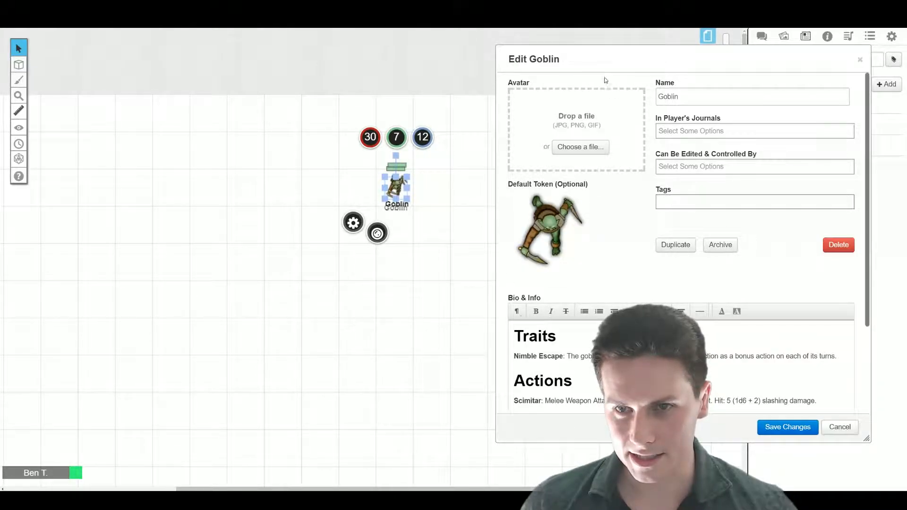
left_click_drag(608, 56, 186, 58)
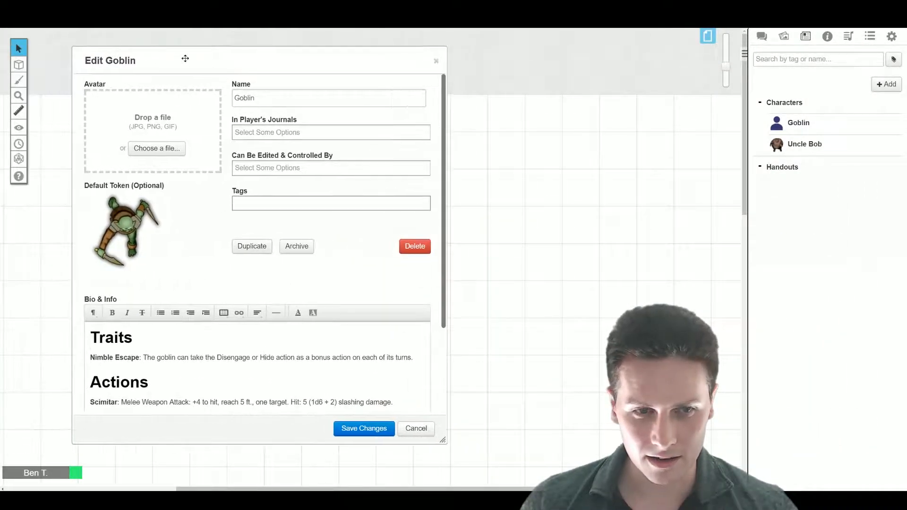
left_click(385, 429)
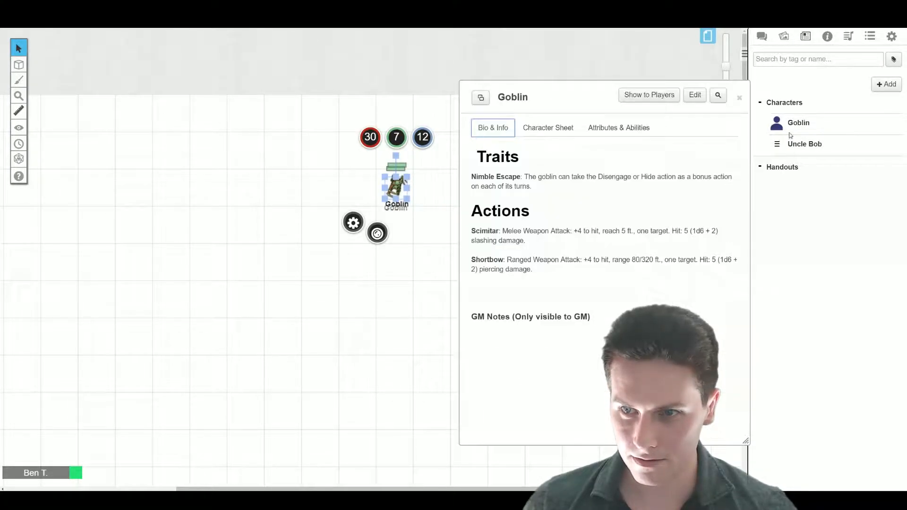
Place a new Goblin token from the character list on an empty area of the map and close the character window
left_click_drag(794, 123, 193, 160)
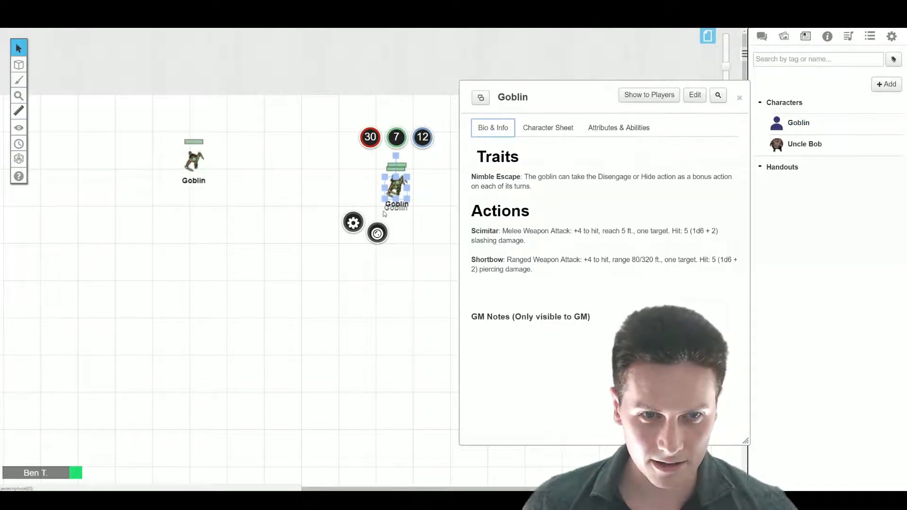
left_click_drag(613, 93, 469, 112)
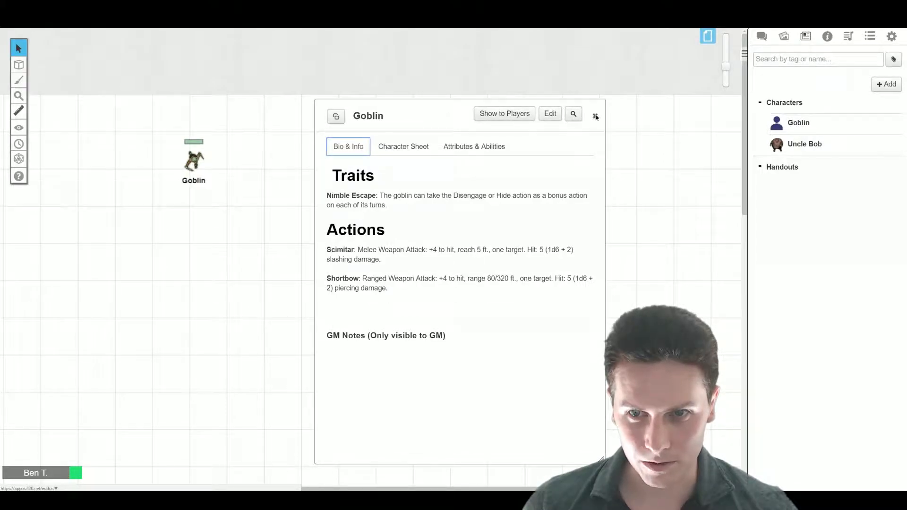
left_click(596, 117)
Move the new goblin token to the left of the overlapping pair, and separate the pair by moving one token right
left_click_drag(194, 160, 351, 184)
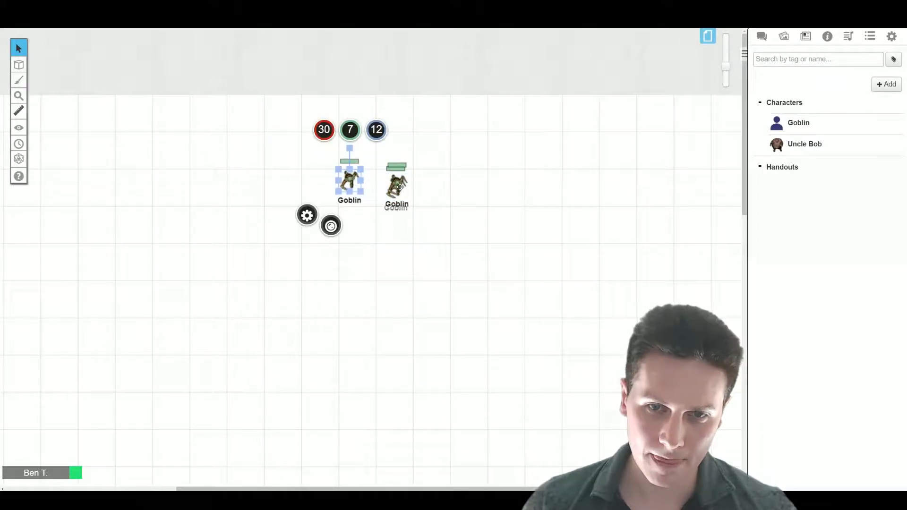
left_click_drag(400, 187, 477, 176)
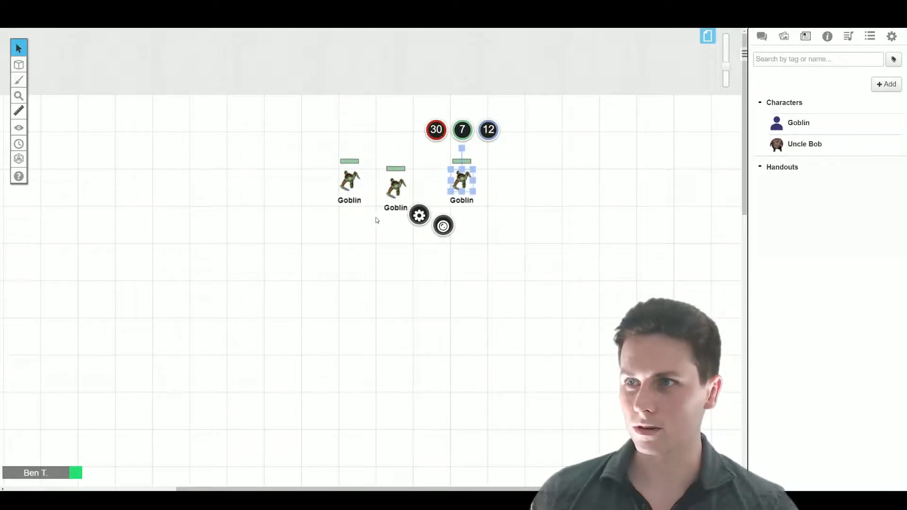
left_click(384, 254)
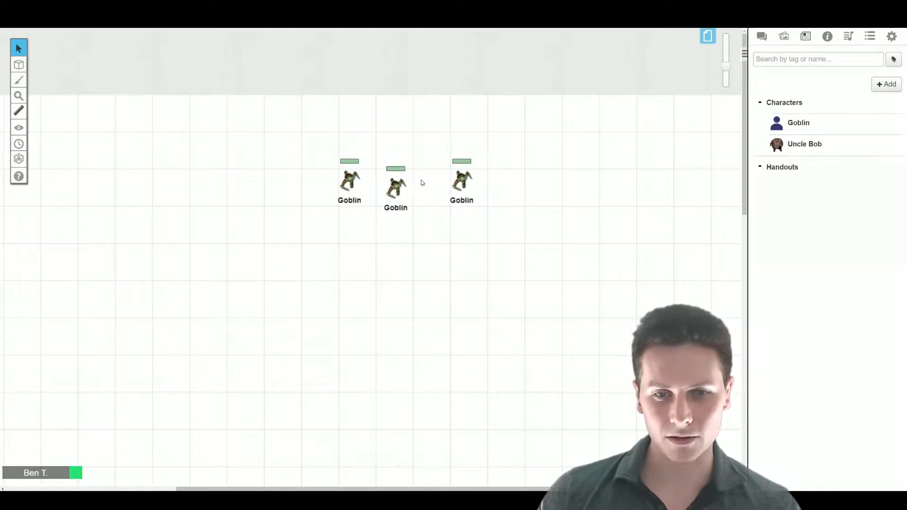
Reduce the rightmost goblin token's Bar 1 value by 3
left_click(469, 177)
left_click(463, 134)
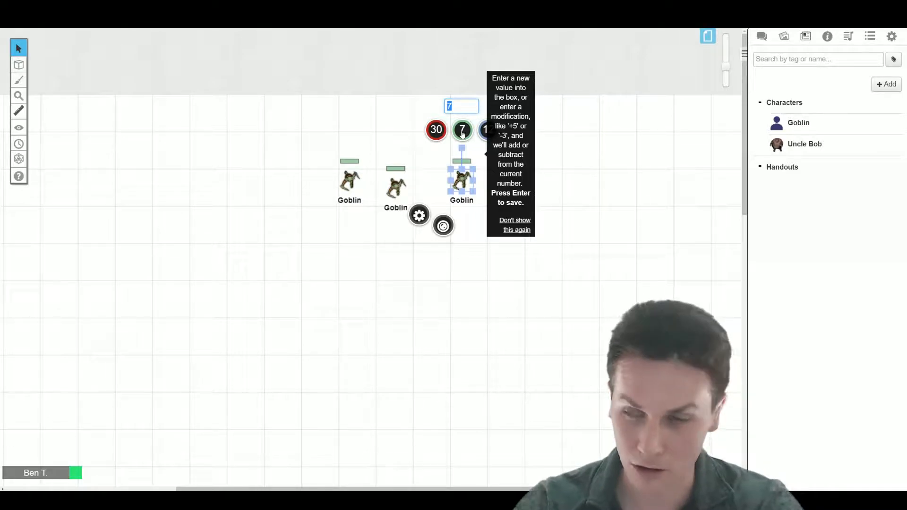
type("-3")
key("Return")
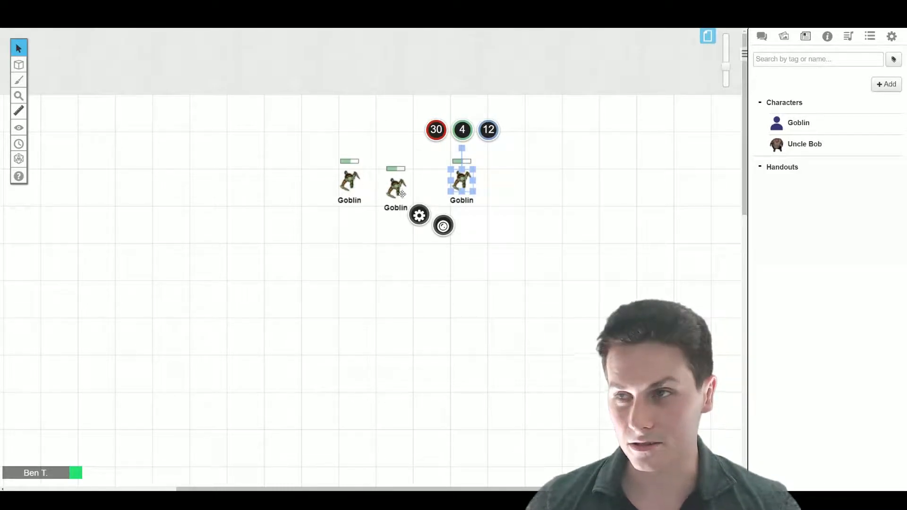
Open the middle goblin token's settings and set Bar 1's linked attribute to None
left_click(399, 263)
left_click(400, 187)
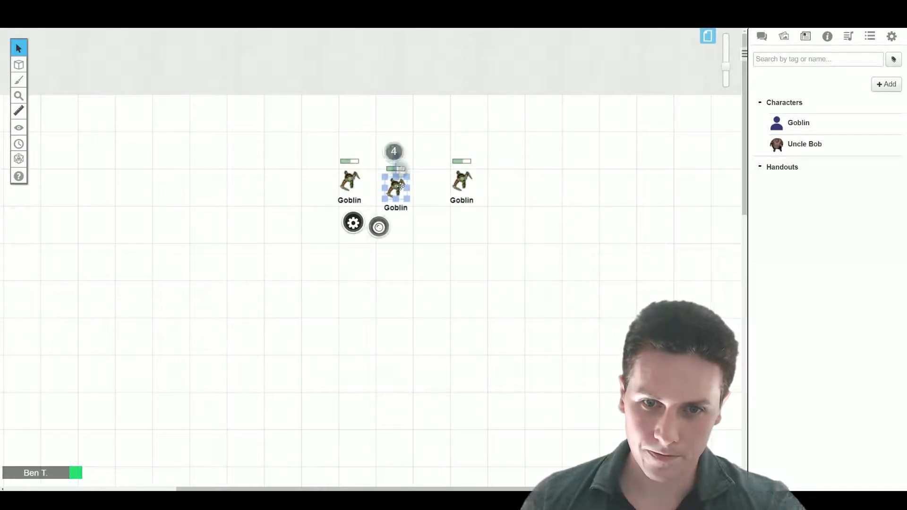
double_click(400, 187)
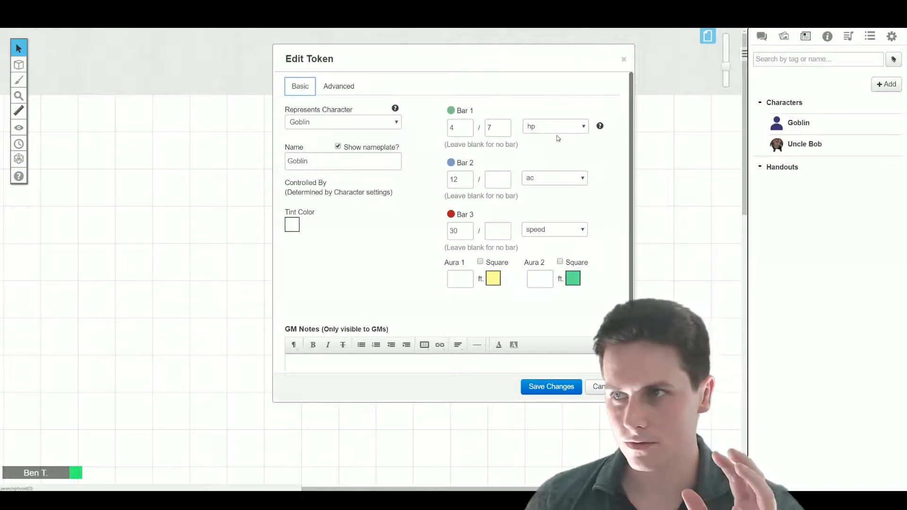
left_click(586, 129)
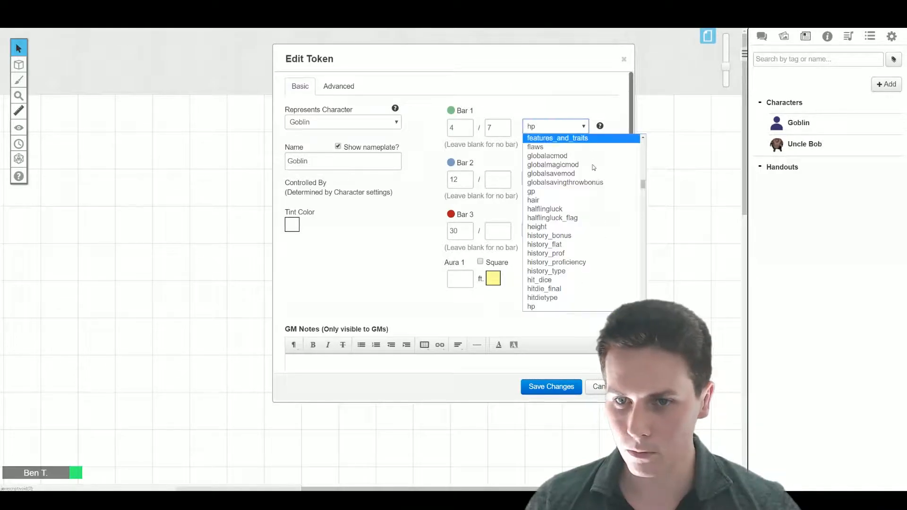
left_click_drag(643, 185, 643, 138)
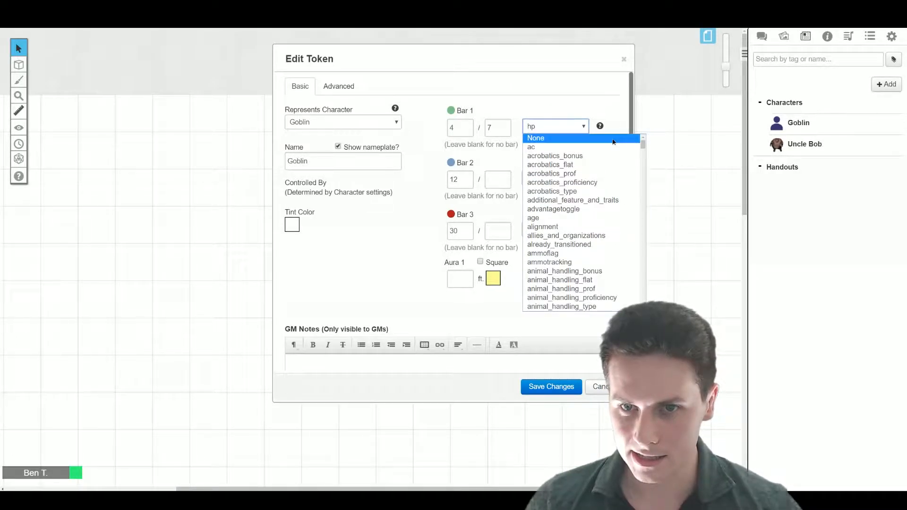
left_click(560, 138)
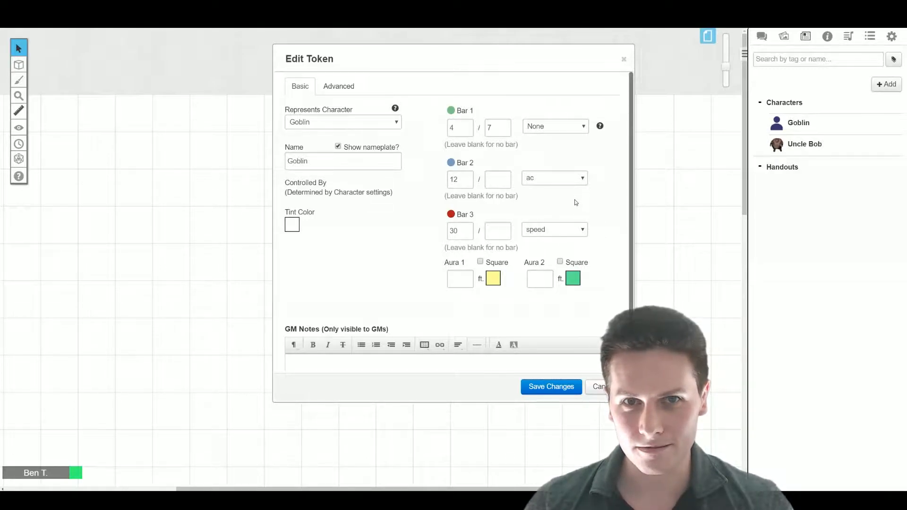
Set the linked attributes of Bar 3 and Bar 2 to None
left_click(582, 229)
left_click_drag(642, 388, 631, 242)
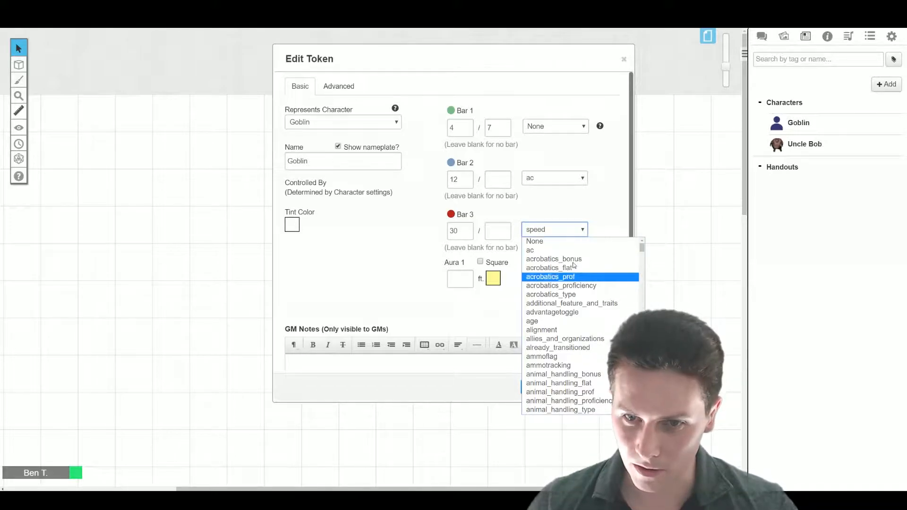
left_click(536, 241)
left_click(583, 178)
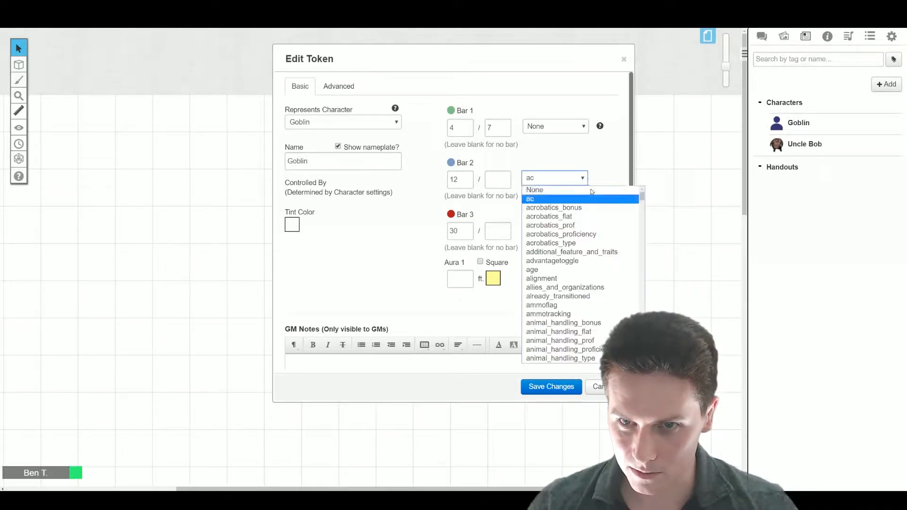
left_click(621, 191)
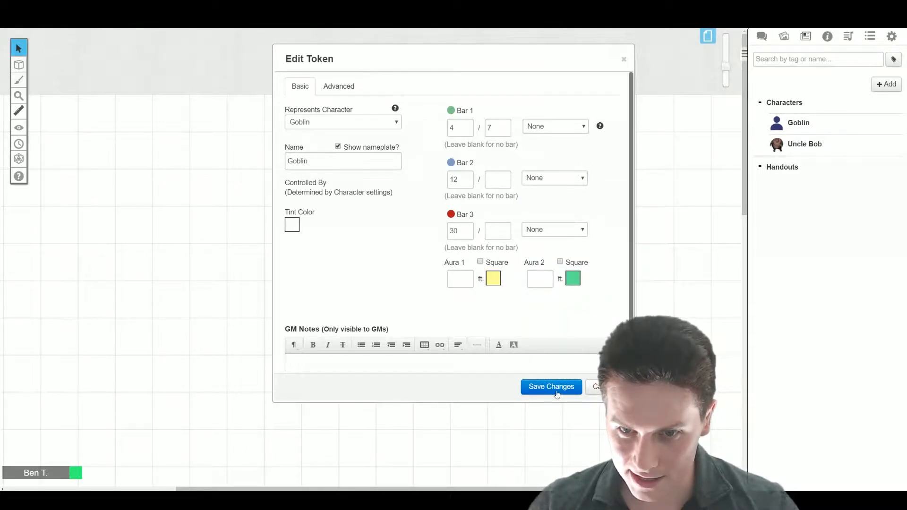
Link Bar 1 to hp again and set its current value to 7
left_click_drag(459, 126, 443, 122)
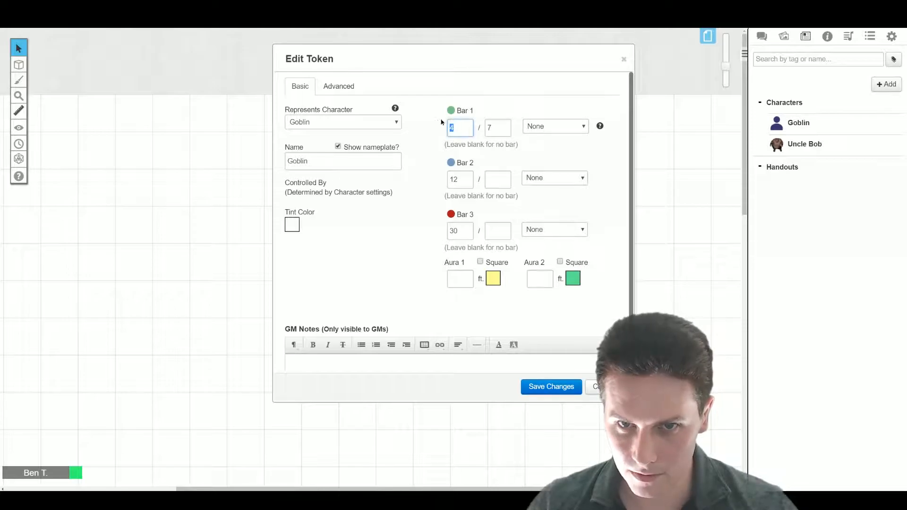
left_click(588, 128)
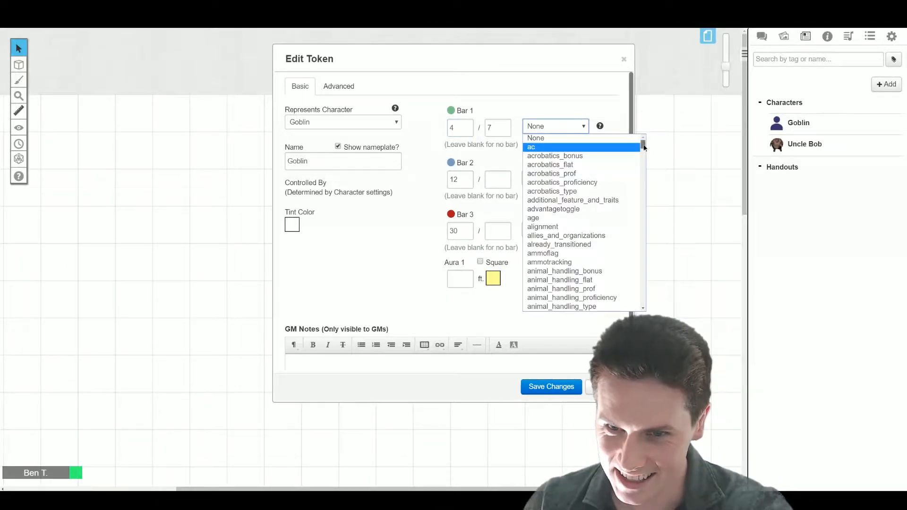
scroll(634, 188, "down", 5)
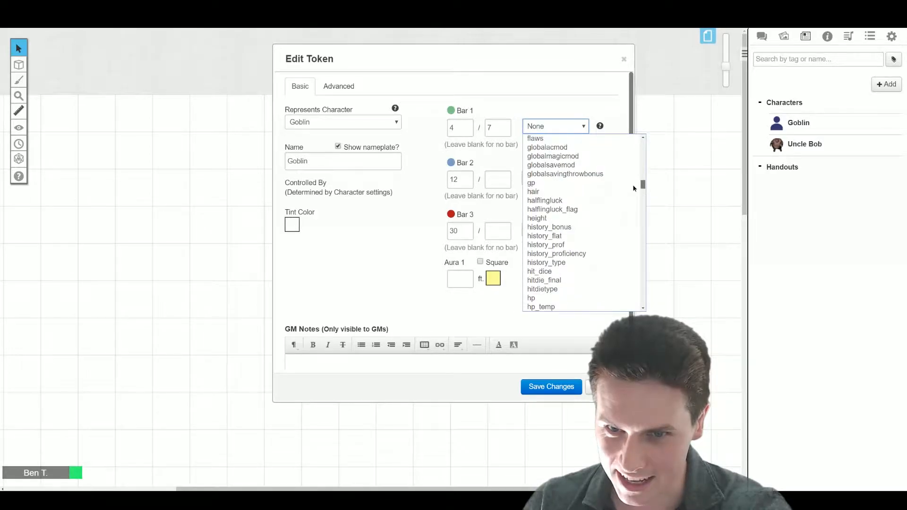
left_click(544, 299)
double_click(461, 128)
type("7")
left_click(498, 131)
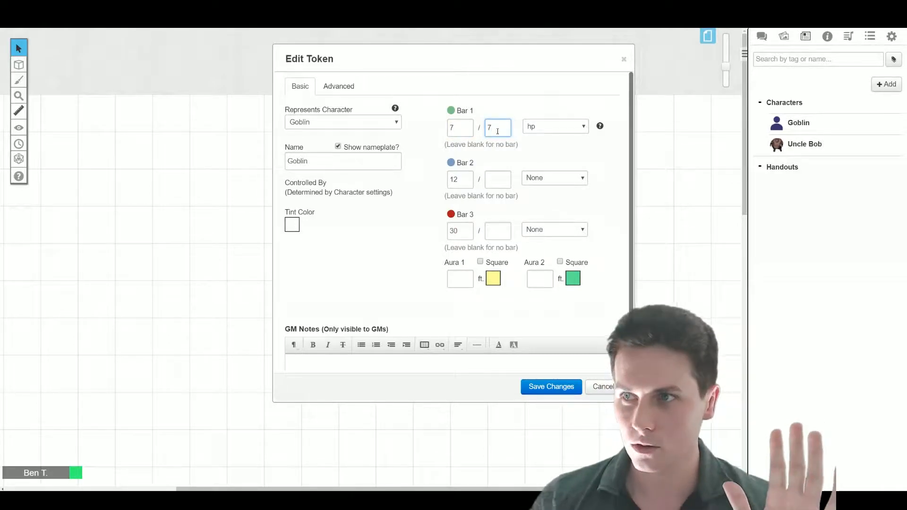
Set Bar 1's linked attribute back to None and save the token changes
left_click(587, 130)
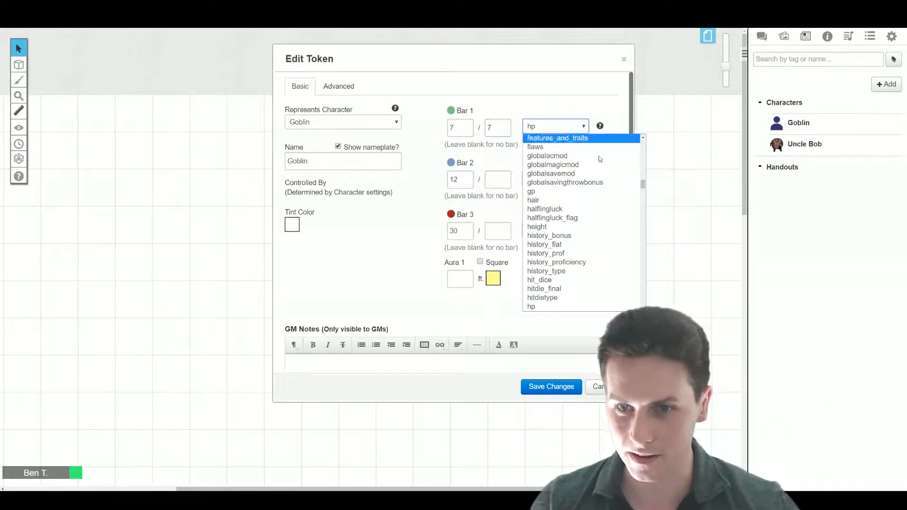
left_click_drag(643, 185, 644, 139)
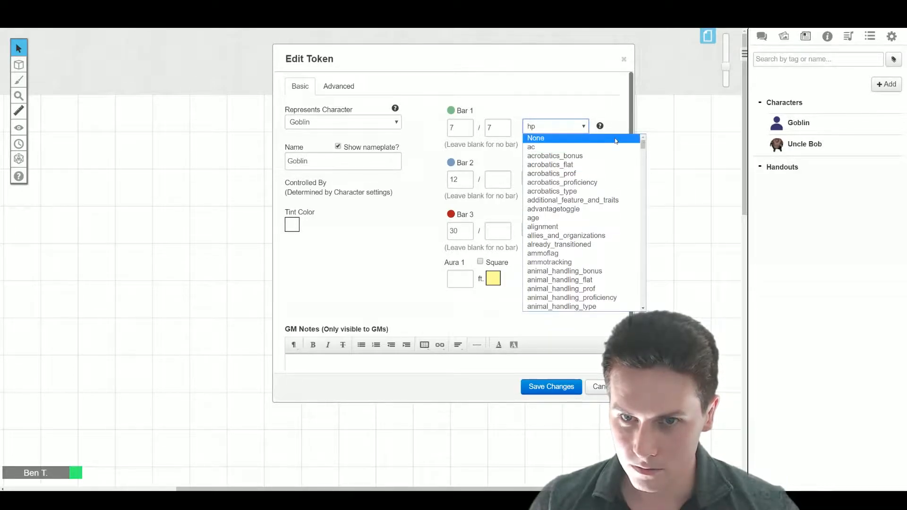
left_click(613, 141)
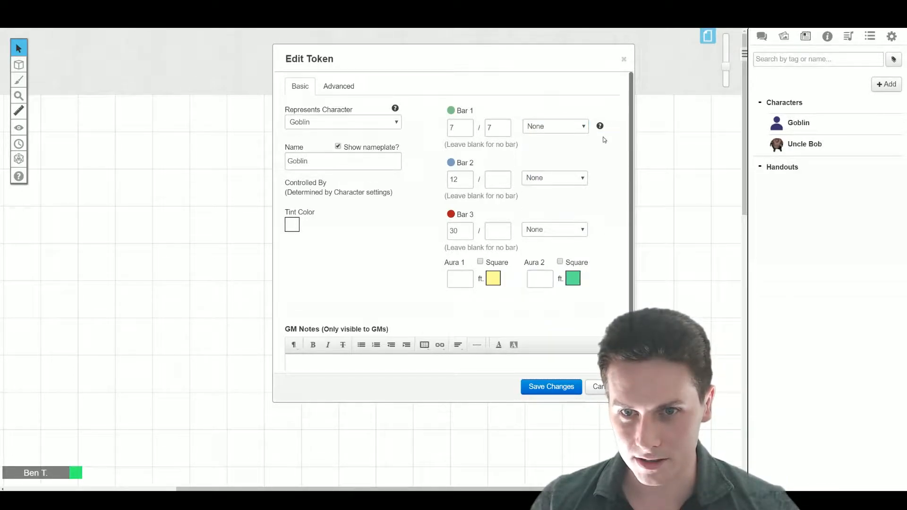
left_click(551, 387)
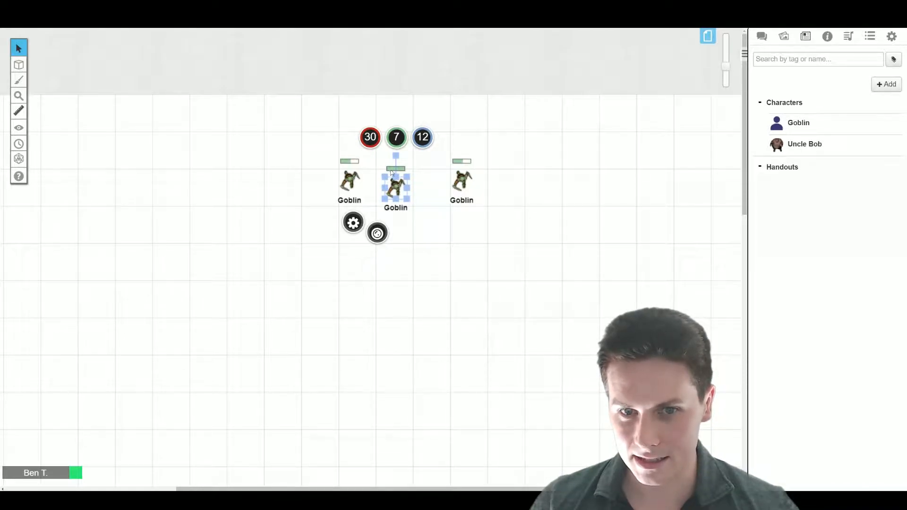
Reduce the Bar 1 value of the rightmost goblin token by 1
left_click(461, 182)
left_click(463, 131)
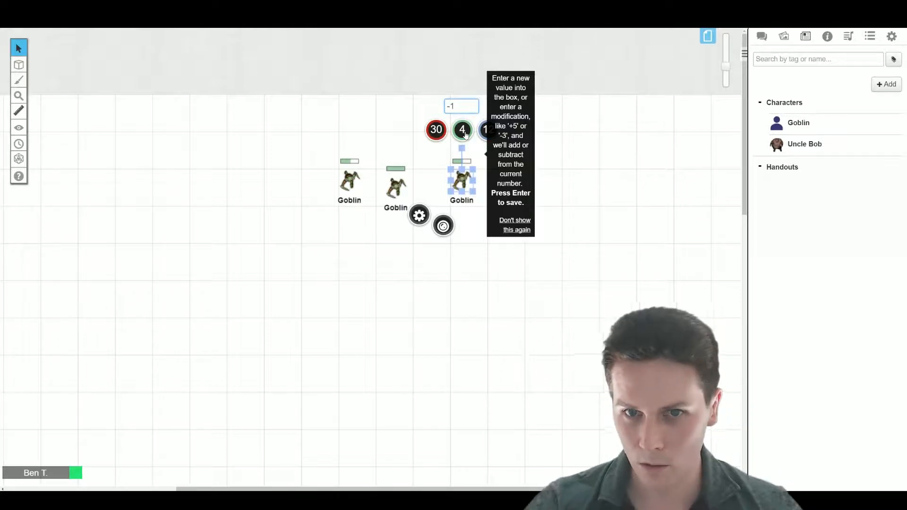
key("Return")
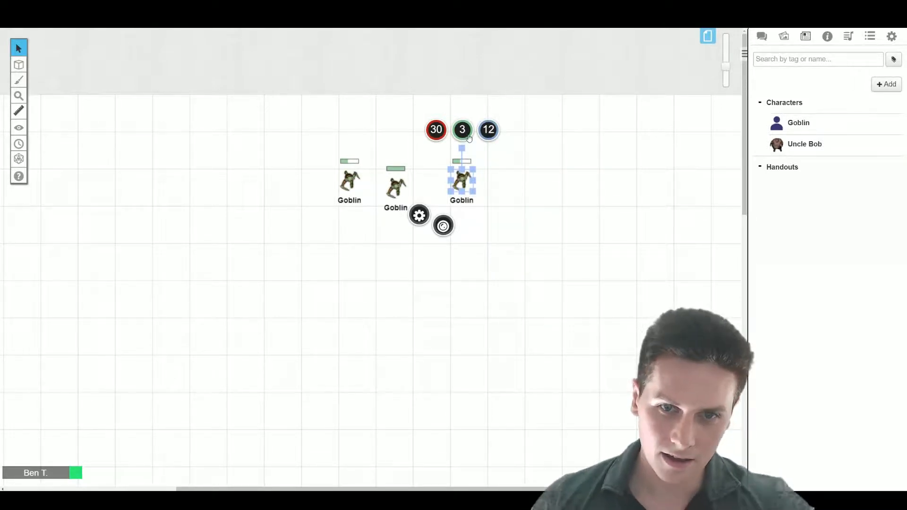
Select the left and right goblin tokens in turn to compare their hp bars with the middle token's
left_click(334, 180)
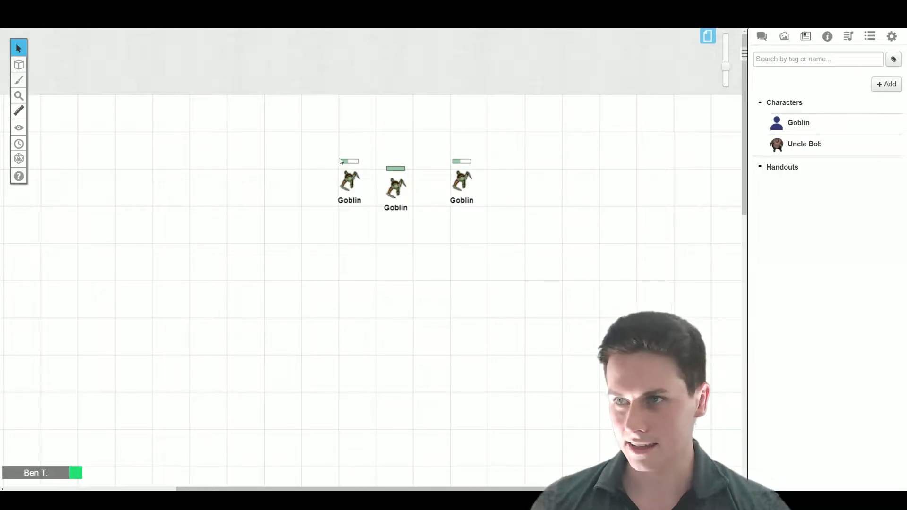
left_click_drag(305, 126, 364, 255)
left_click(474, 101)
left_click_drag(436, 126, 518, 245)
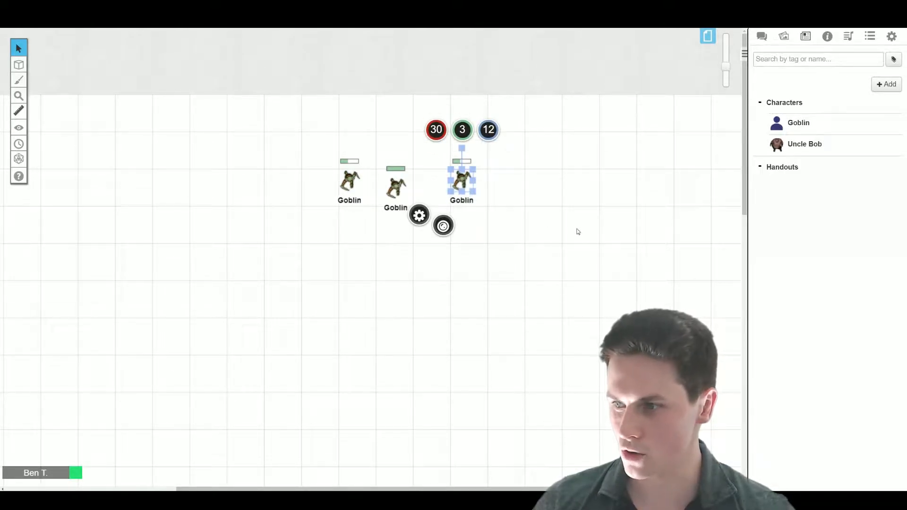
left_click(527, 220)
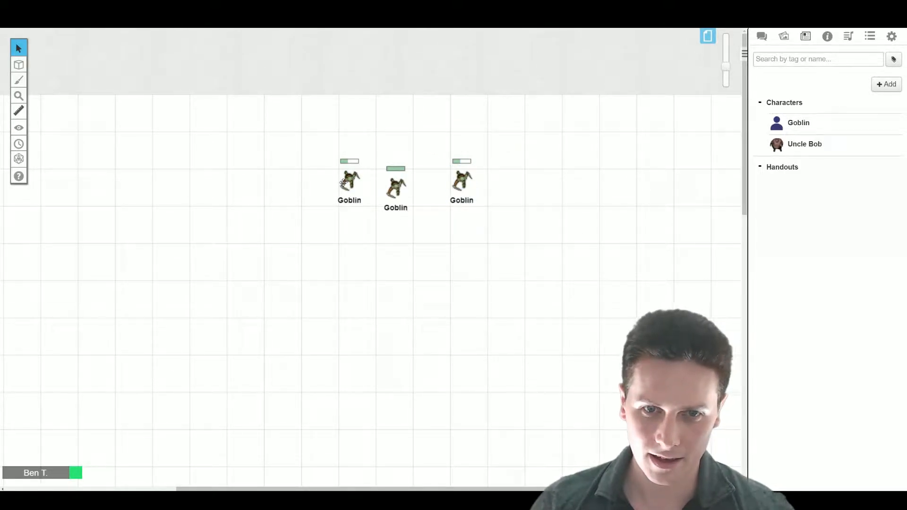
Delete the left and right goblin tokens from the map, leaving only the middle one
left_click(346, 167)
left_click_drag(346, 166, 494, 167)
left_click(447, 149)
left_click_drag(425, 121, 579, 246)
key("Delete")
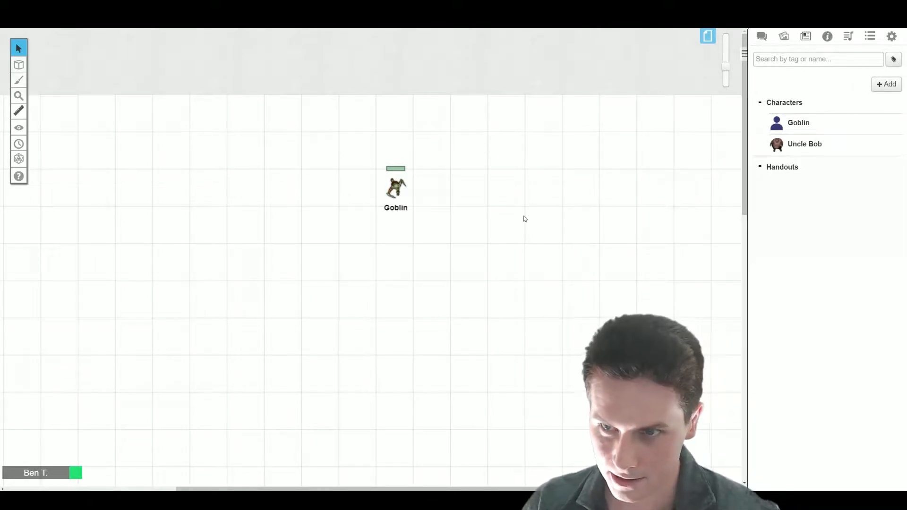
Select the remaining goblin token, open the Goblin character for editing, and move the window clear of the token
left_click(826, 122)
left_click(596, 116)
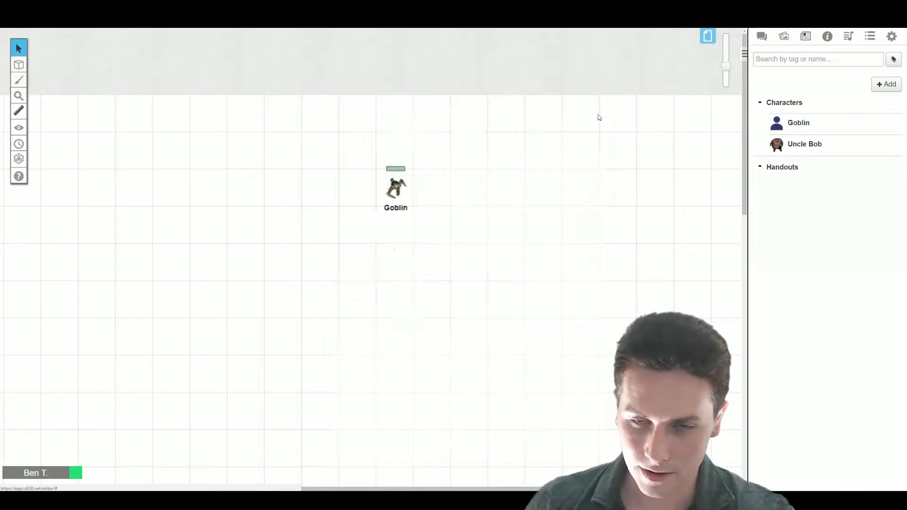
left_click(392, 189)
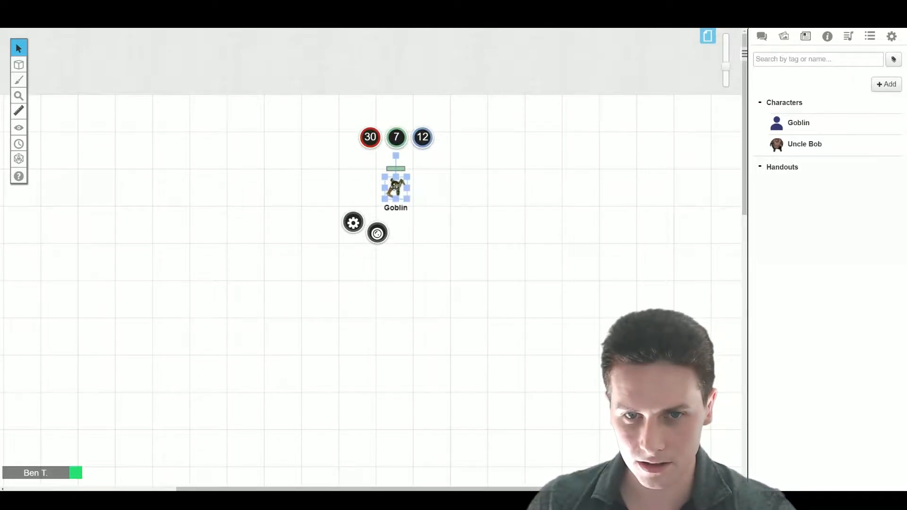
double_click(394, 188)
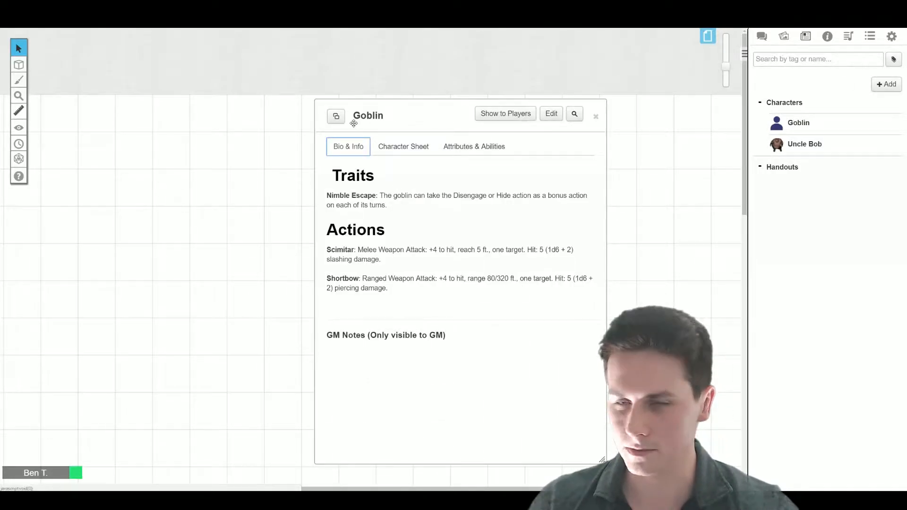
left_click_drag(315, 103, 140, 61)
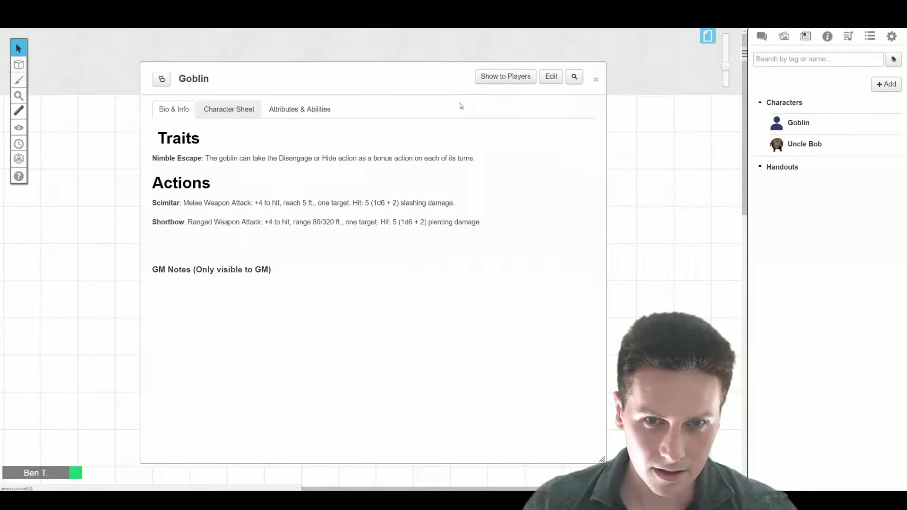
left_click(552, 77)
left_click_drag(387, 69, 549, 57)
mouse_move(475, 268)
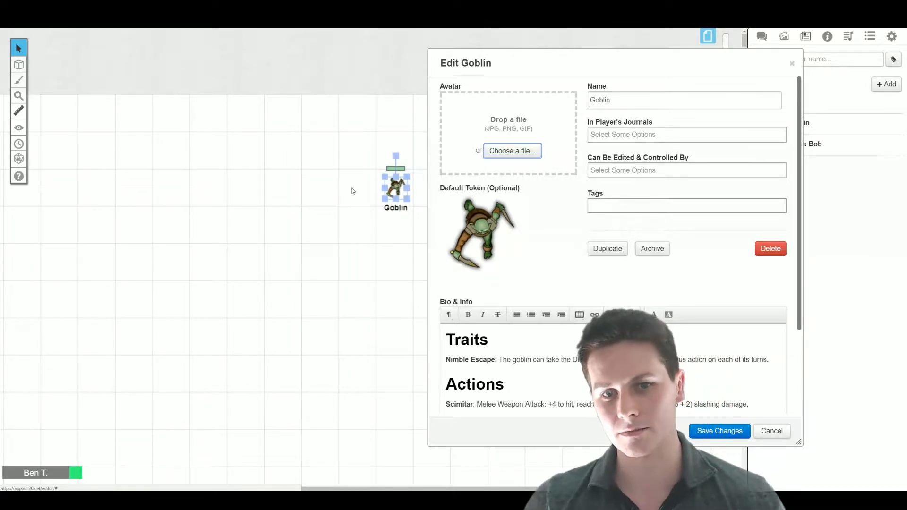
mouse_move(495, 233)
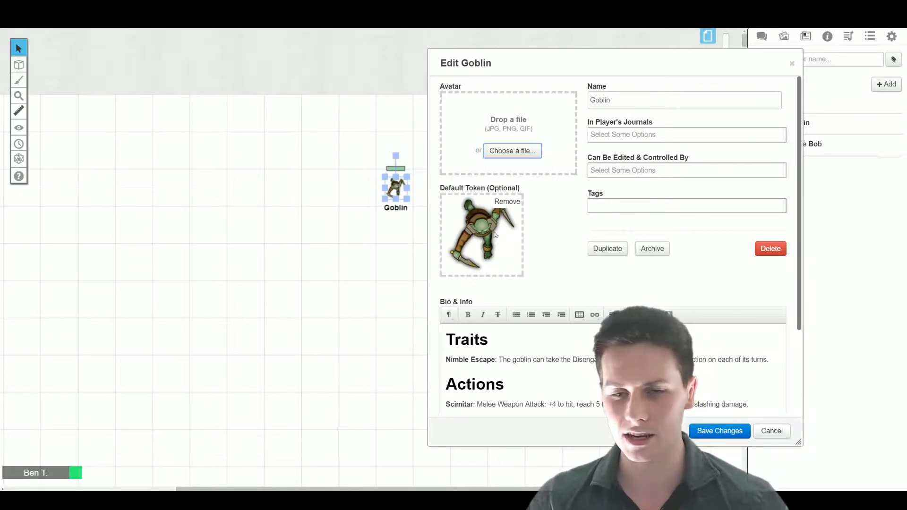
Remove the Goblin character's default token, use the selected goblin token instead, and save the changes
left_click(508, 202)
left_click(470, 290)
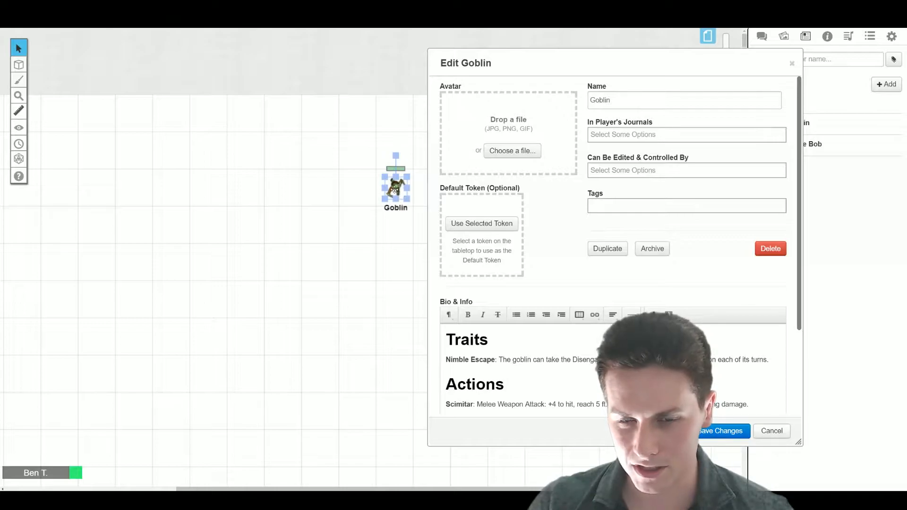
left_click(478, 228)
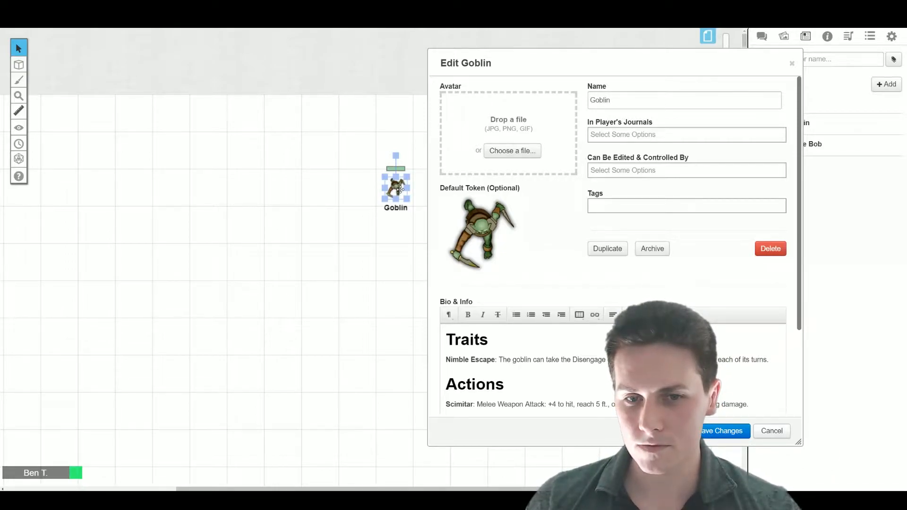
mouse_move(508, 205)
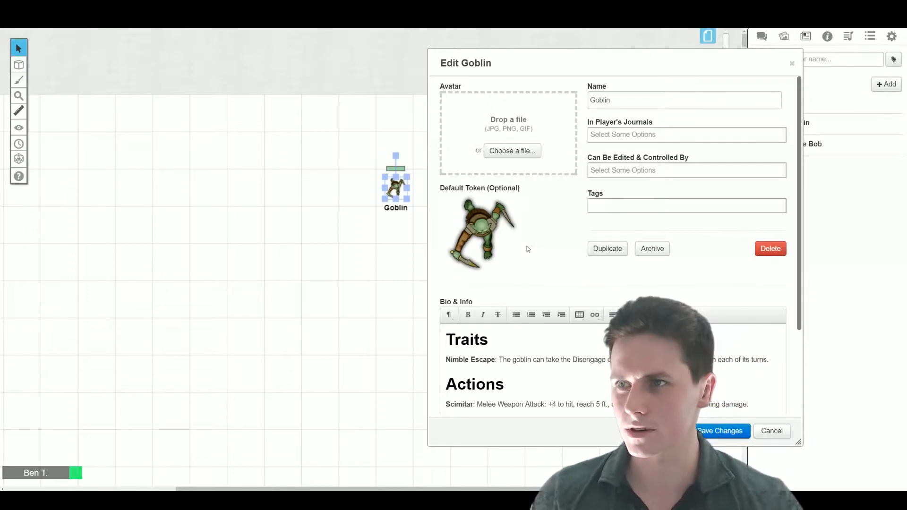
mouse_move(520, 229)
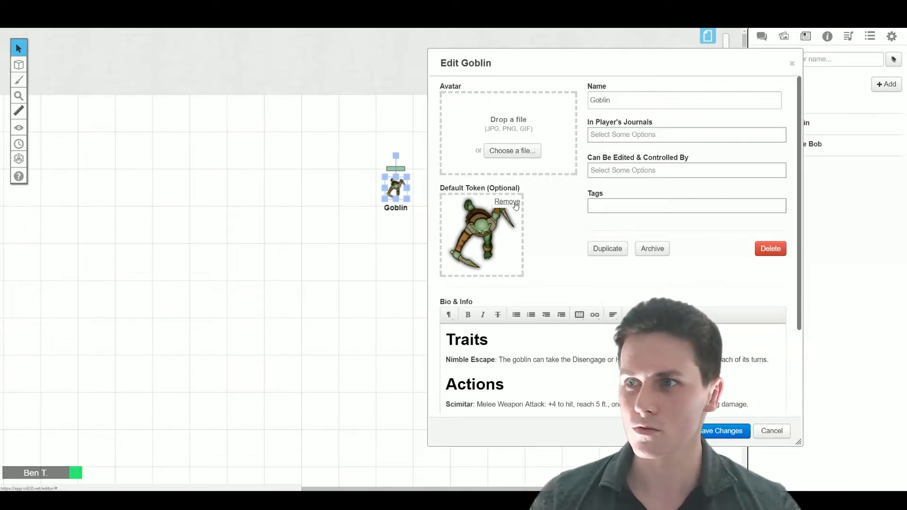
left_click(716, 435)
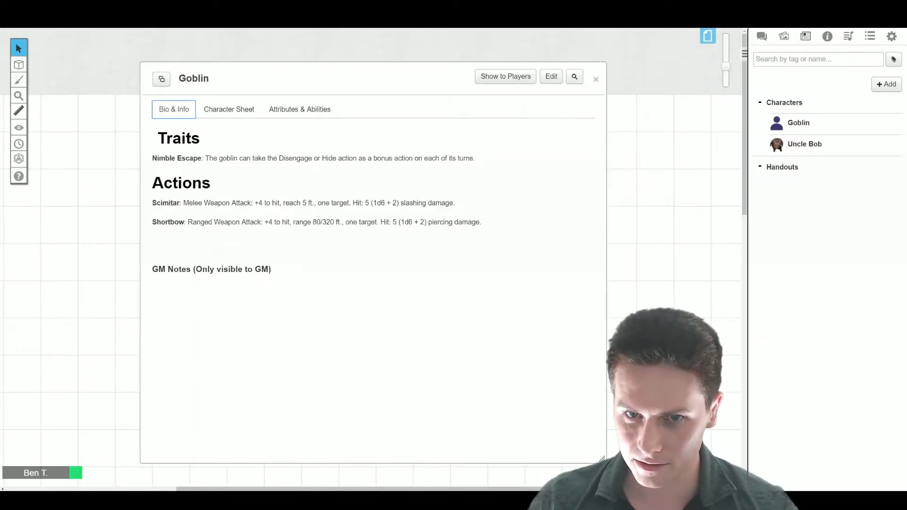
Close the character window and place three new Goblin tokens from the character list around the existing one
left_click(596, 80)
left_click_drag(798, 122, 272, 160)
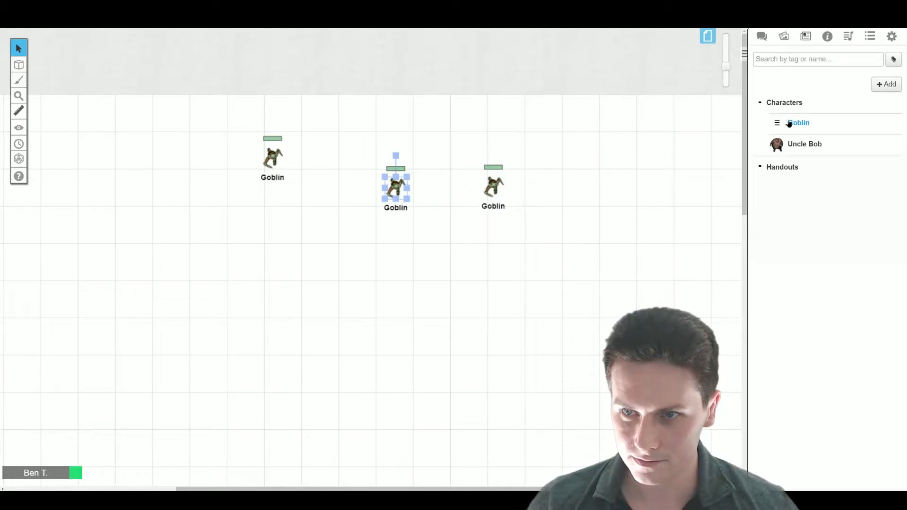
left_click_drag(803, 124, 357, 139)
Reduce the topmost goblin token's hp bar to 5 and deselect the token
left_click(357, 137)
left_click(359, 90)
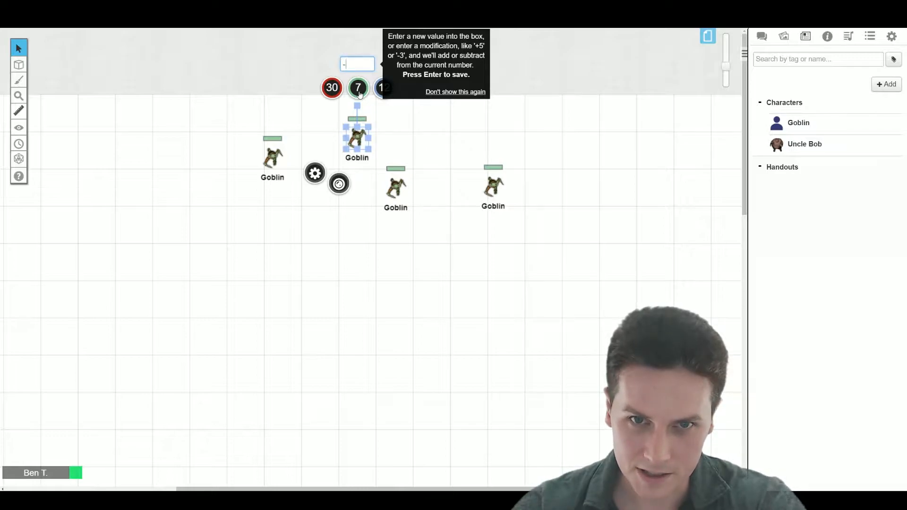
key("Return")
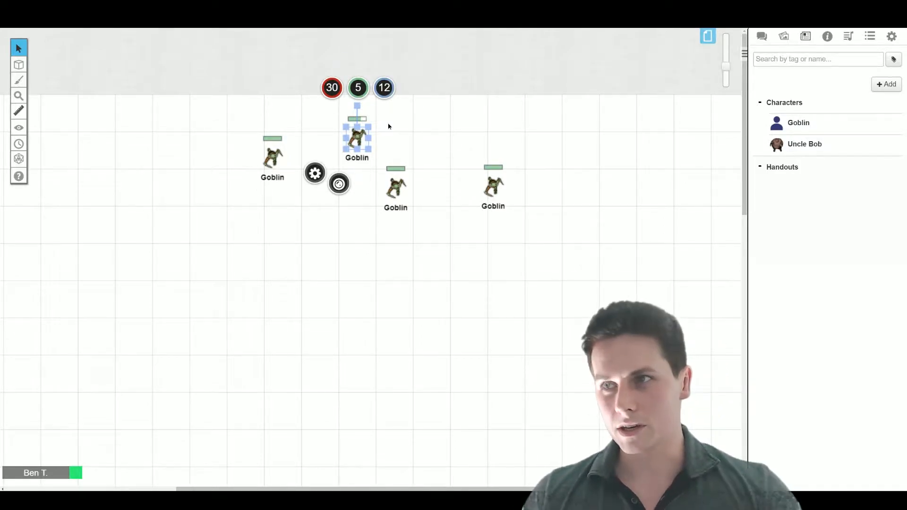
left_click(388, 126)
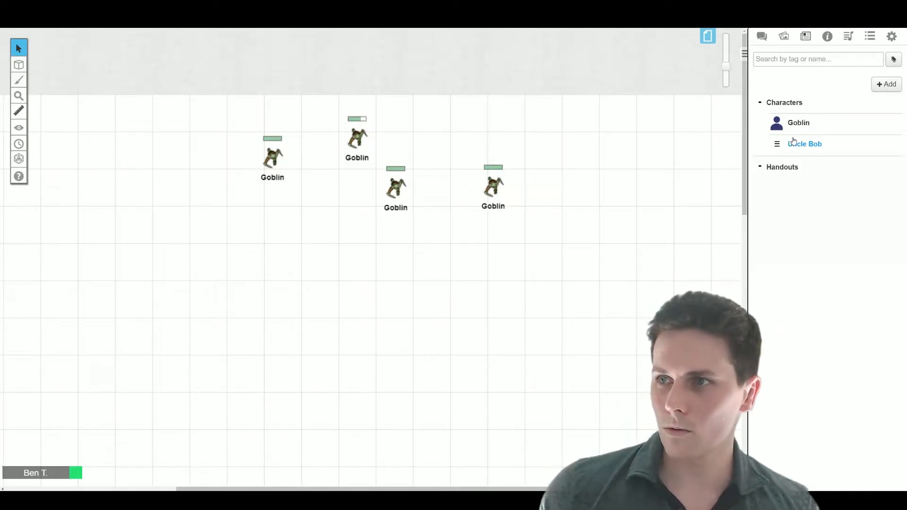
Place an Uncle Bob token on the map below the goblins, select it, and view Uncle Bob's bio
left_click_drag(810, 147, 317, 260)
left_click(322, 255)
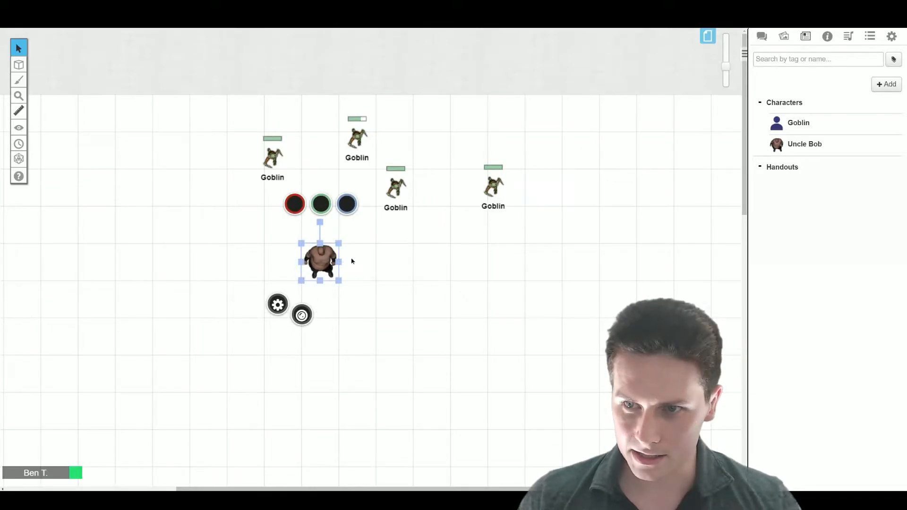
left_click(352, 261)
left_click(321, 260)
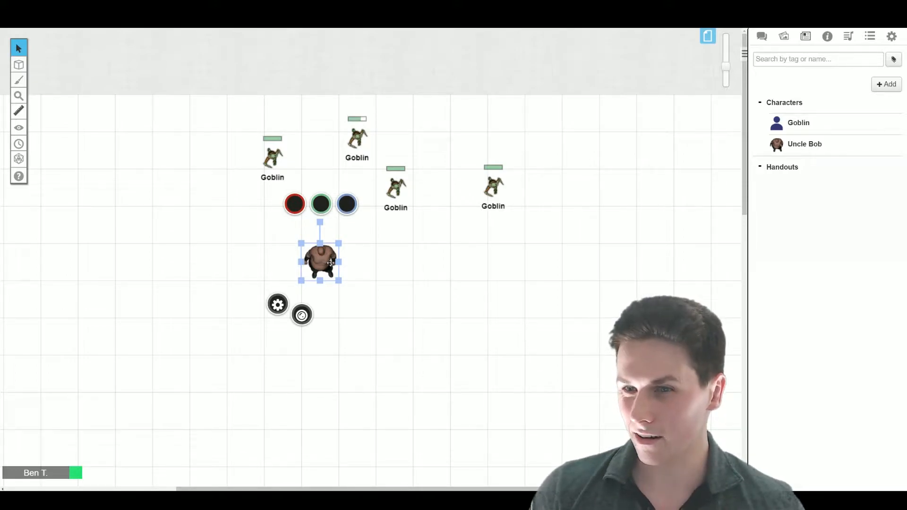
left_click(806, 144)
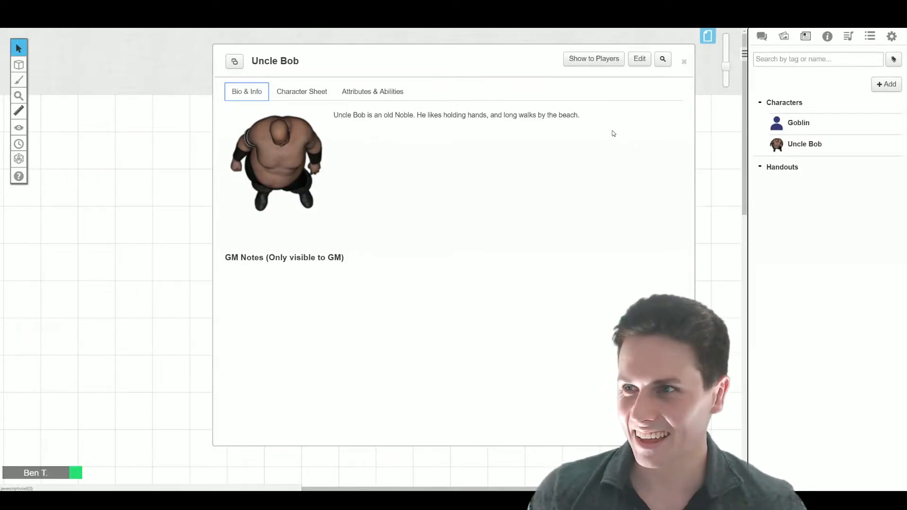
left_click(685, 64)
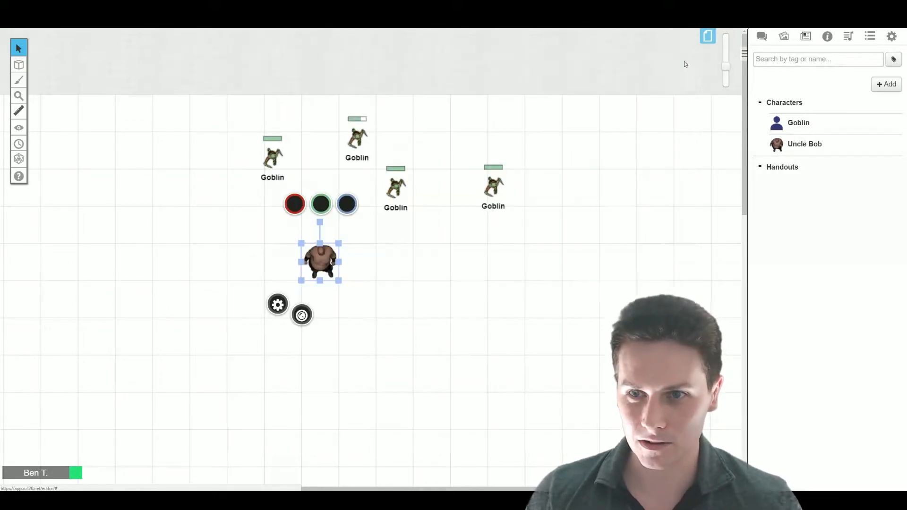
Replace the previous compendium search with a search for "noble"
left_click(827, 36)
left_click_drag(801, 74, 733, 73)
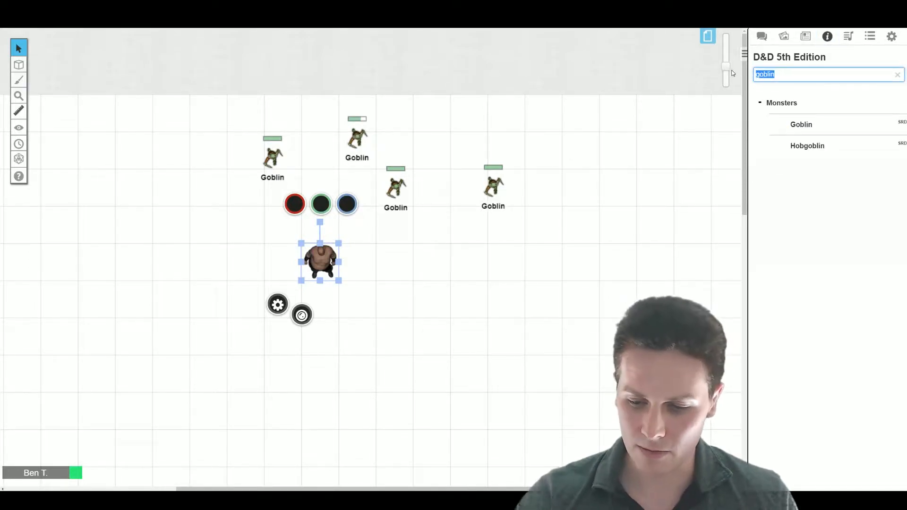
key("BackSpace")
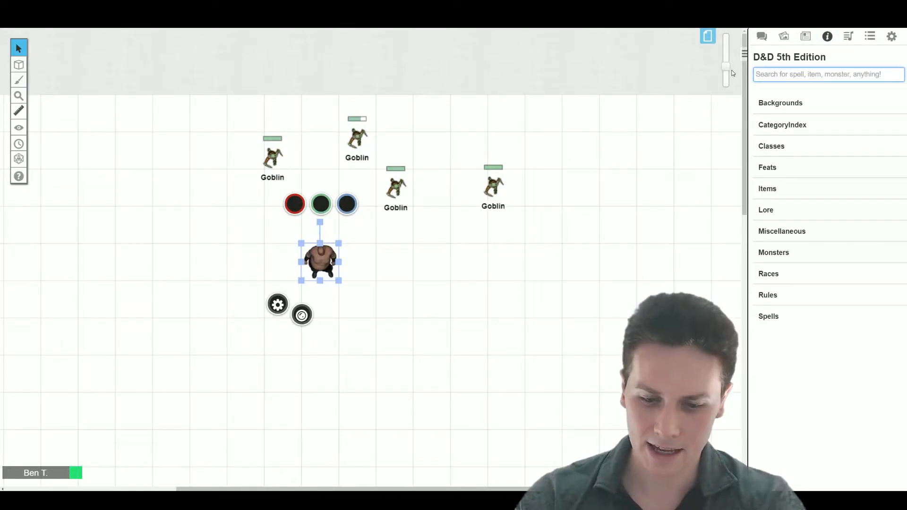
type("noble")
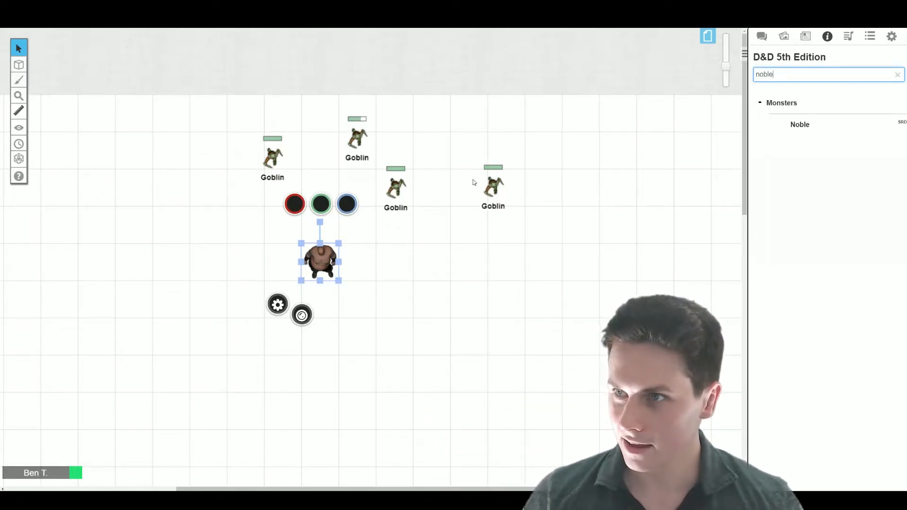
Open Uncle Bob's character sheet from the token, move its window aside, and enable the NPC option in the sheet settings
double_click(321, 259)
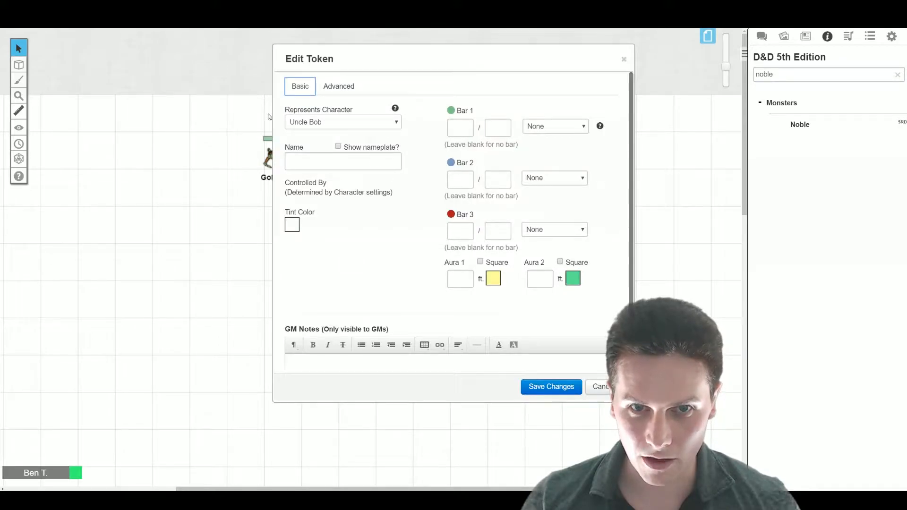
left_click(624, 59)
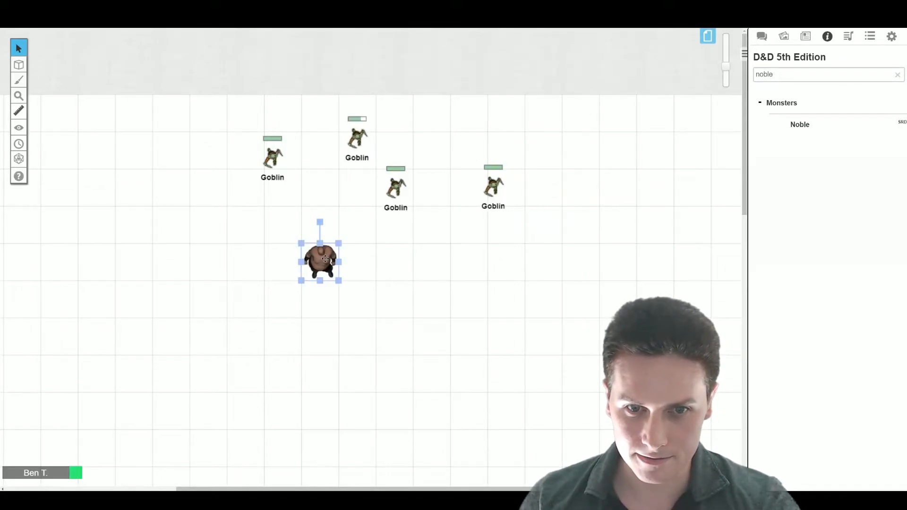
double_click(325, 259)
left_click(301, 91)
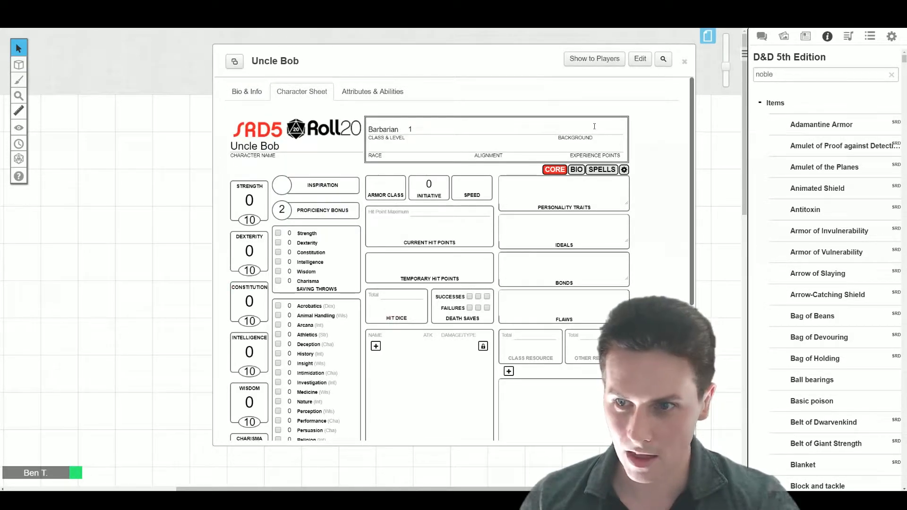
left_click_drag(527, 57, 434, 66)
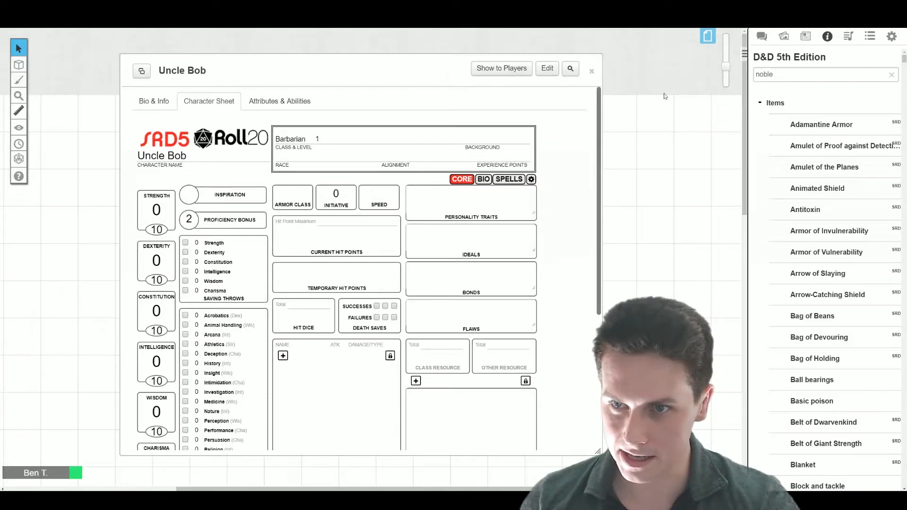
left_click(532, 180)
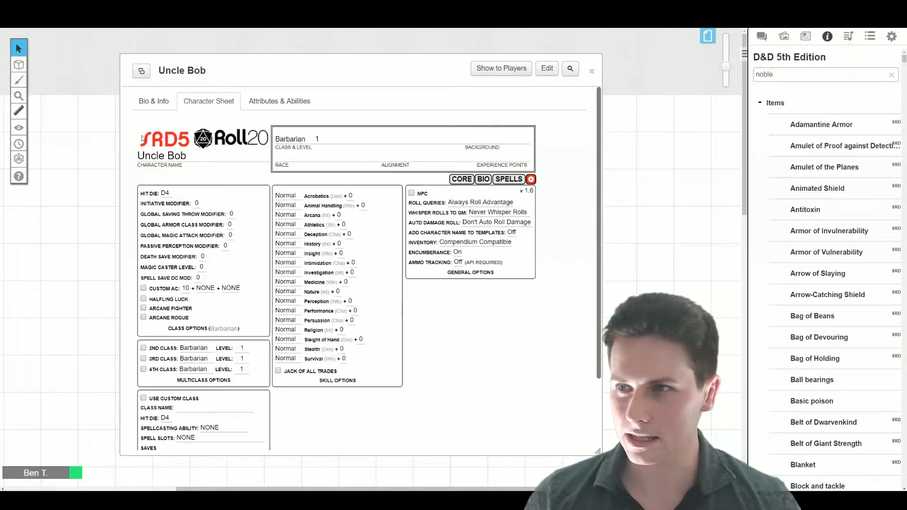
left_click(412, 194)
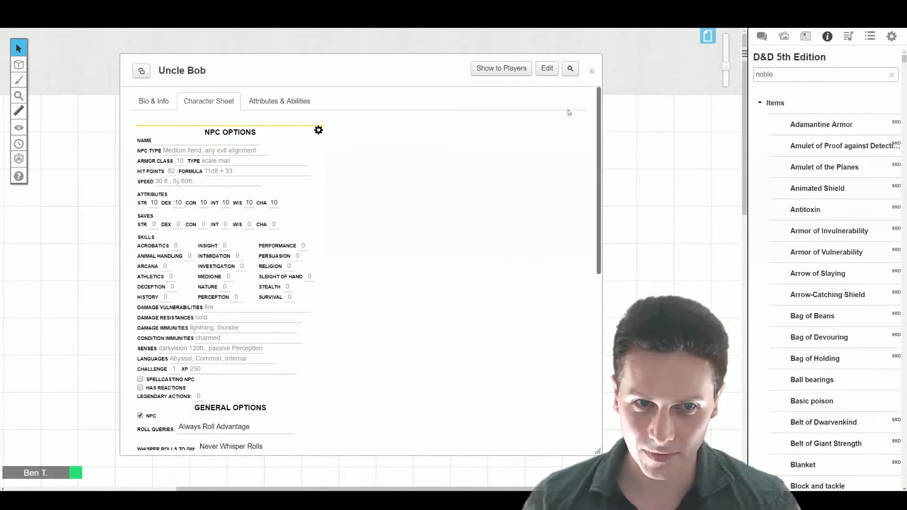
Rerun the compendium search for "noble", read through the Noble entry's attributes and reactions, and close it
left_click(786, 74)
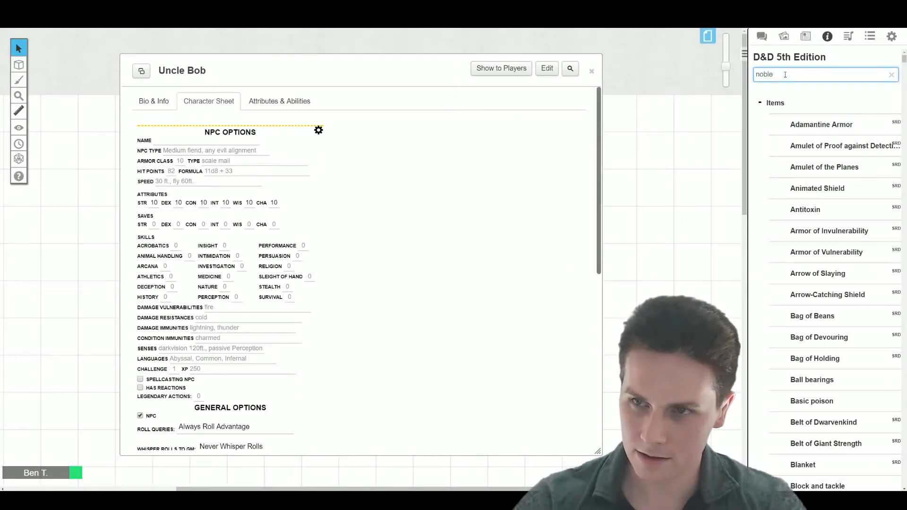
key("Return")
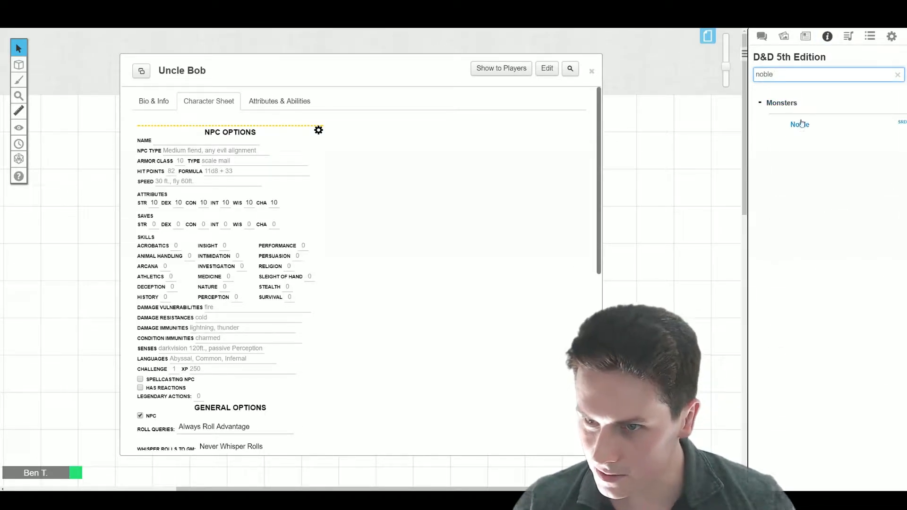
left_click(801, 125)
left_click_drag(440, 66, 498, 62)
scroll(517, 245, "down", 10)
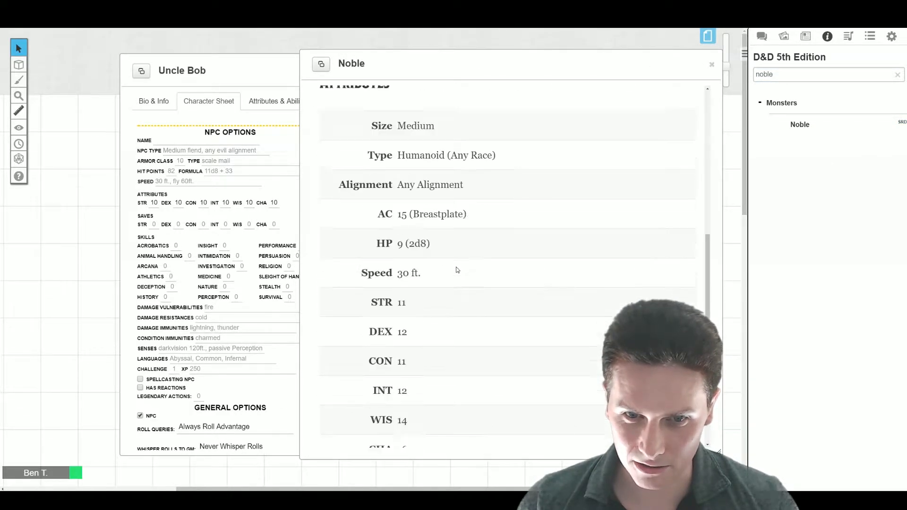
scroll(411, 159, "down", 3)
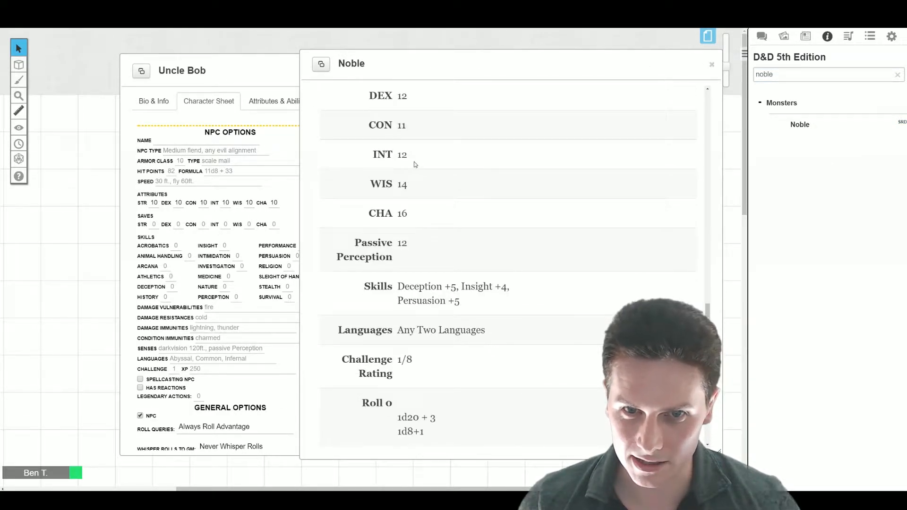
scroll(404, 189, "up", 1)
scroll(404, 230, "down", 3)
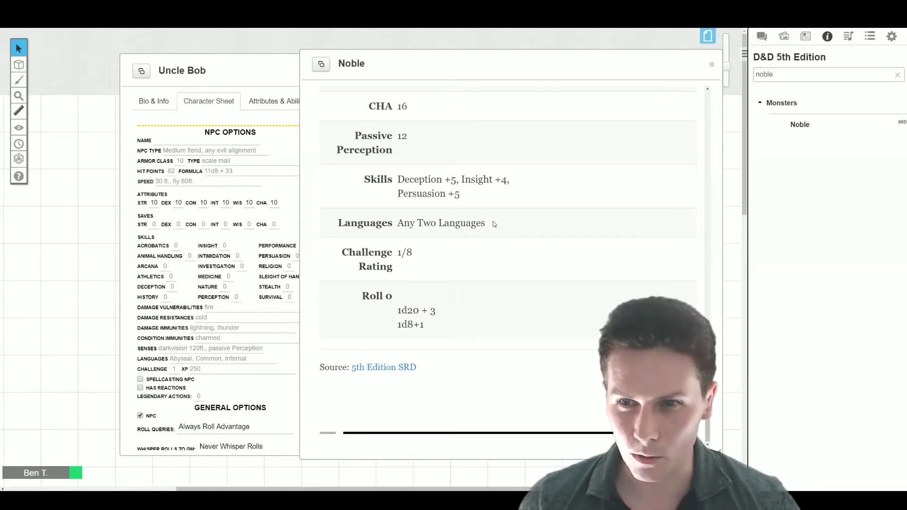
scroll(501, 216, "up", 6)
scroll(501, 213, "up", 3)
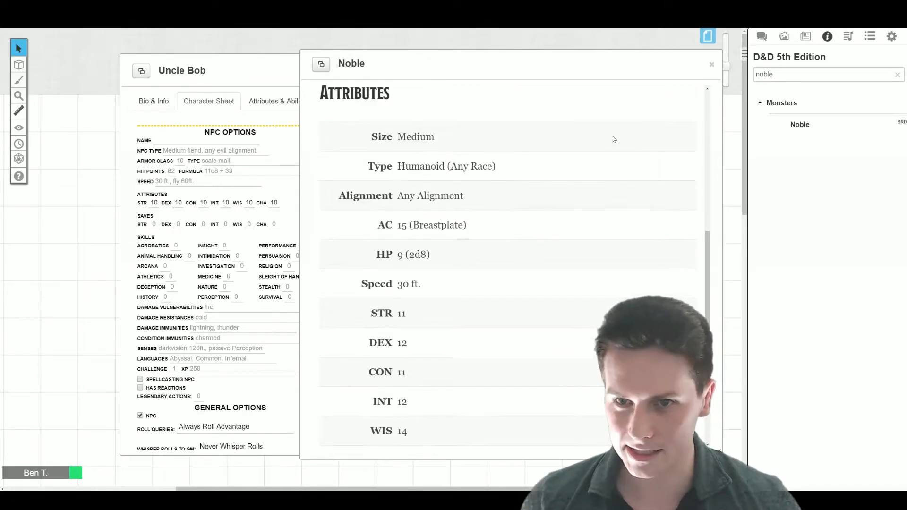
scroll(661, 99, "up", 3)
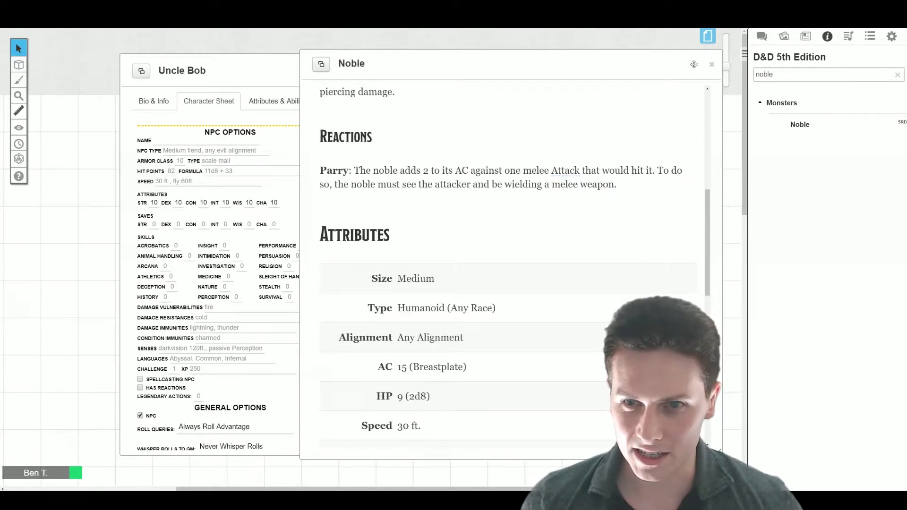
left_click(711, 65)
Fill Uncle Bob's NPC sheet from the Noble compendium entry and roll its Rapier attack, checking the roll in chat
left_click_drag(798, 124, 225, 192)
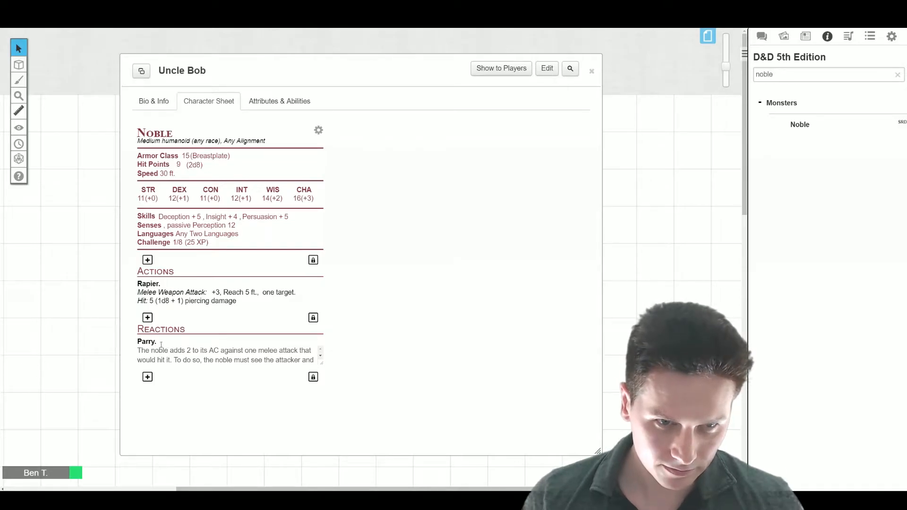
left_click(146, 288)
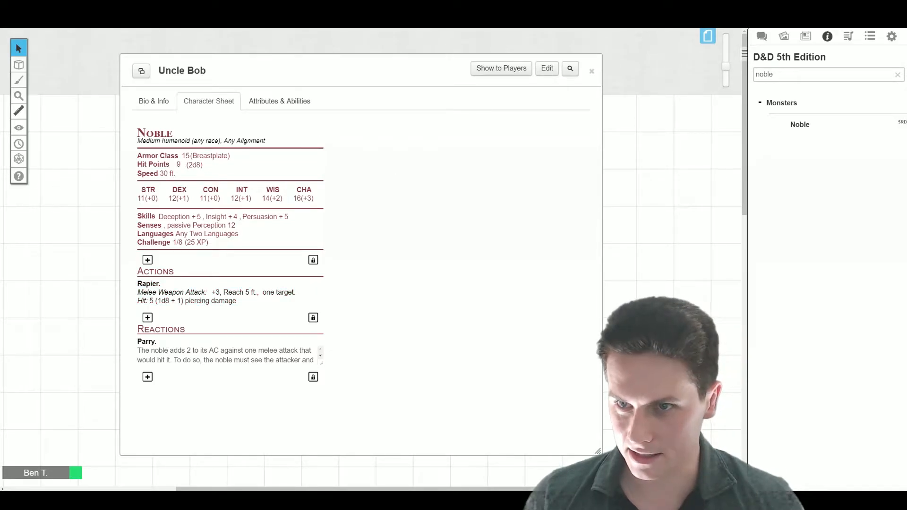
left_click(761, 36)
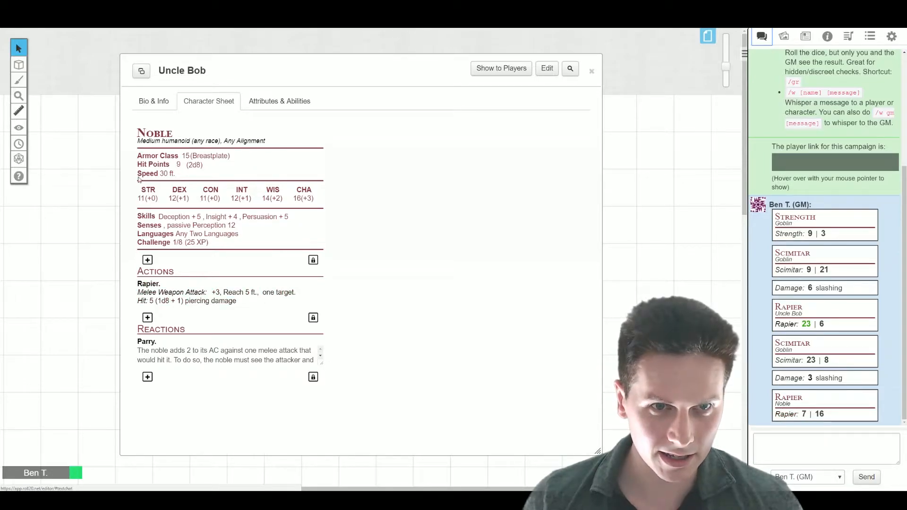
Set the NPC name on the sheet to Uncle Bob, return to the stat block, and close the character window
left_click(318, 130)
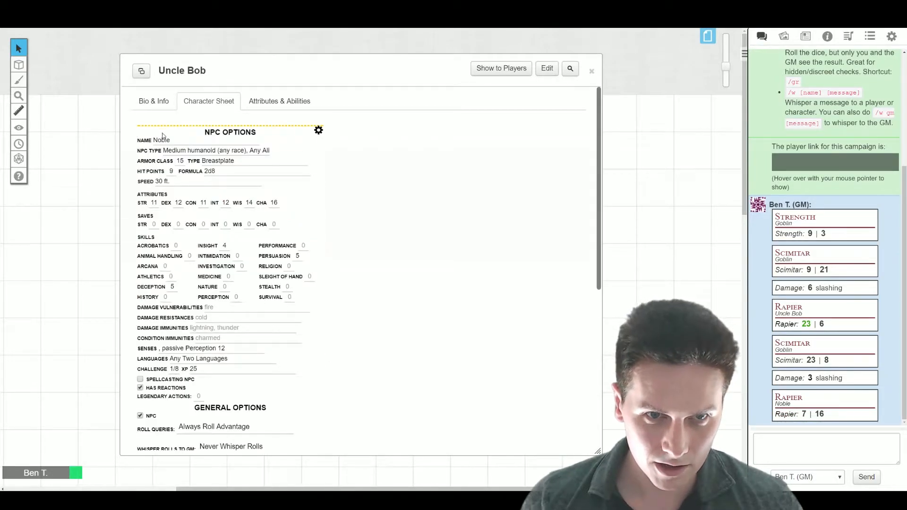
left_click_drag(172, 140, 113, 141)
type("Uncle Bob")
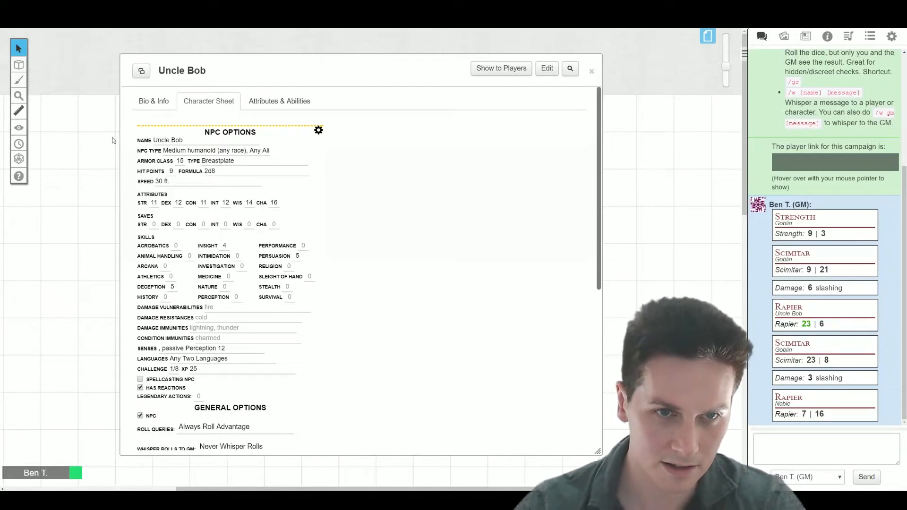
left_click(319, 130)
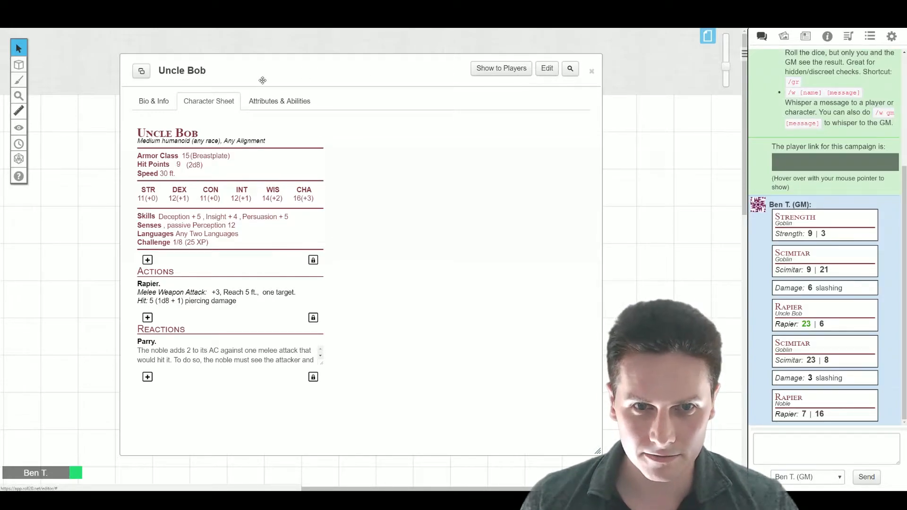
left_click(156, 102)
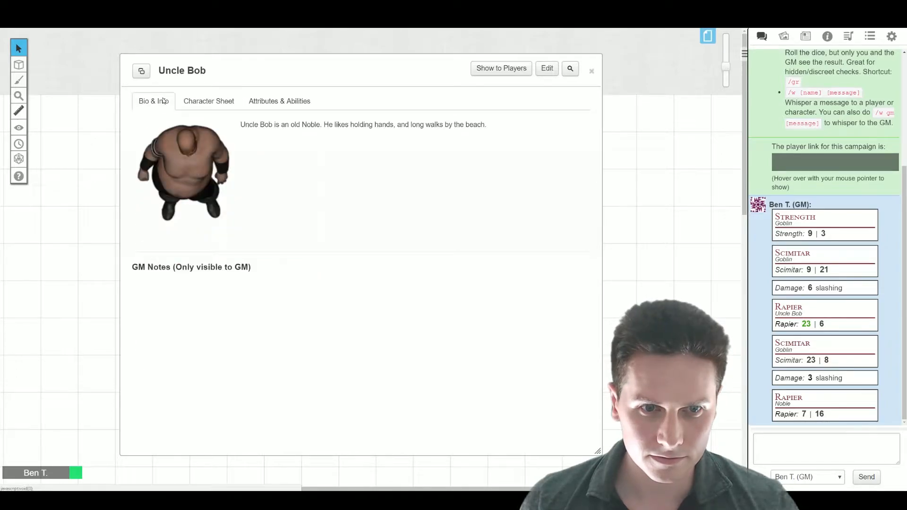
left_click(193, 101)
left_click(589, 74)
Open the Uncle Bob token's settings, link Bar 1 to the hp attribute, and set its current and maximum values to 9
left_click(397, 286)
left_click(325, 257)
double_click(325, 258)
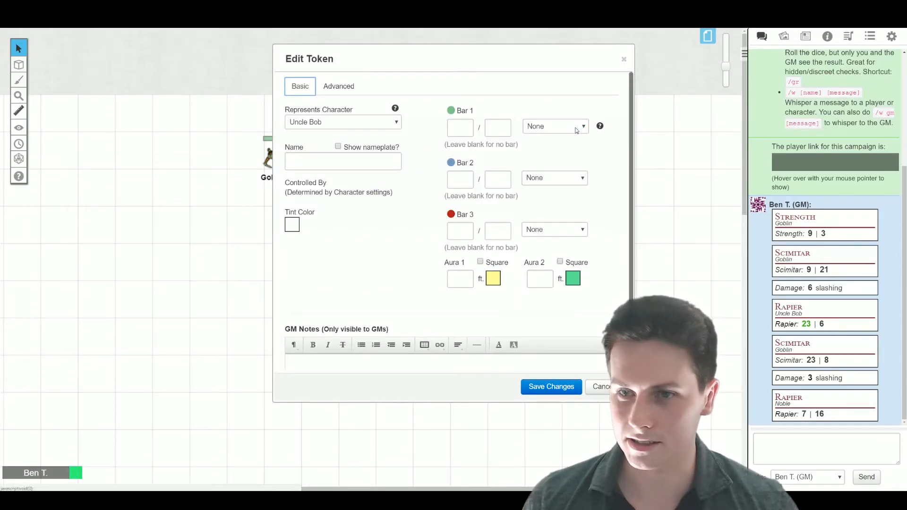
left_click(576, 131)
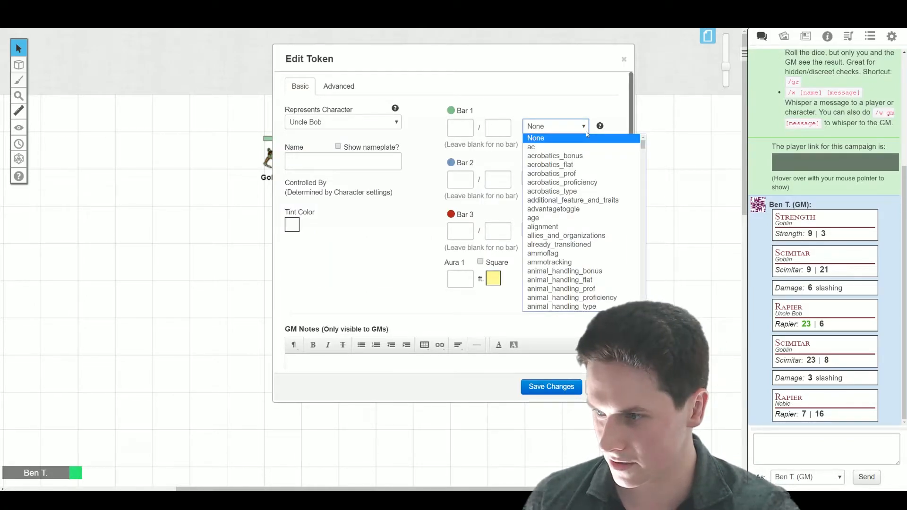
type("hp")
scroll(571, 236, "down", 3)
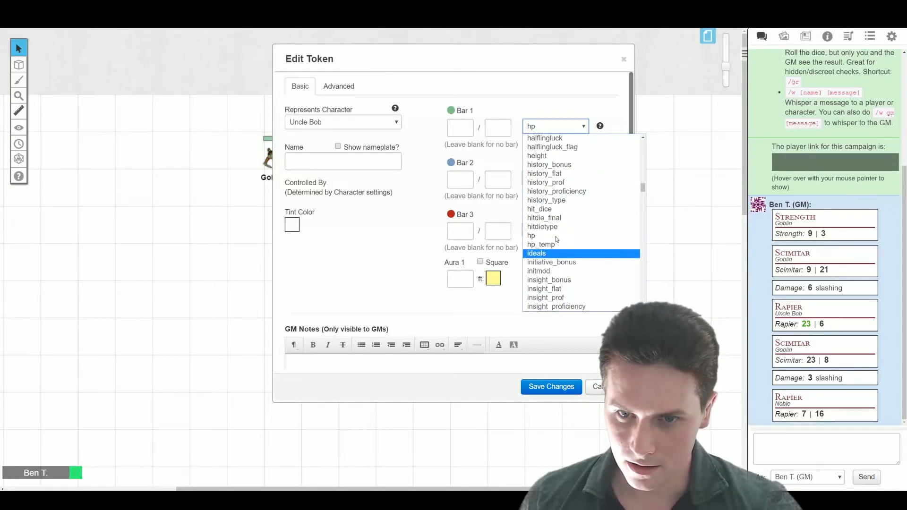
left_click(562, 233)
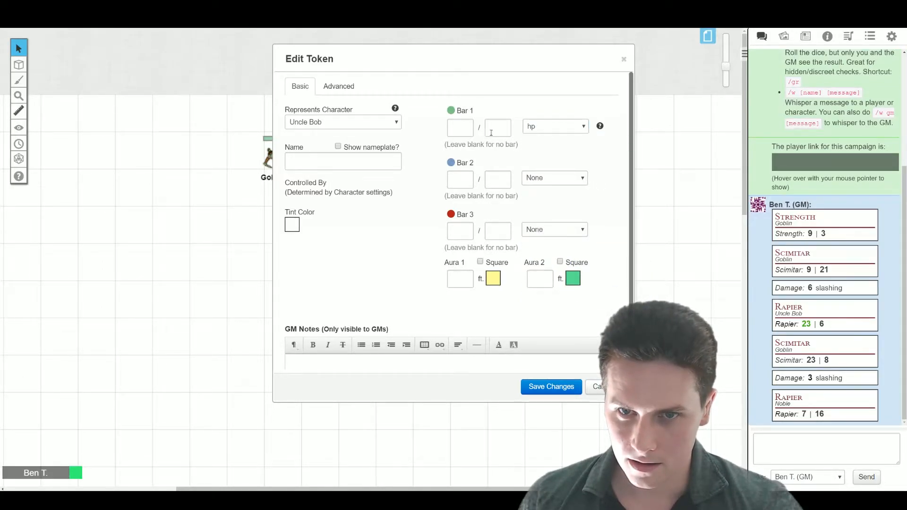
left_click(461, 129)
type("9")
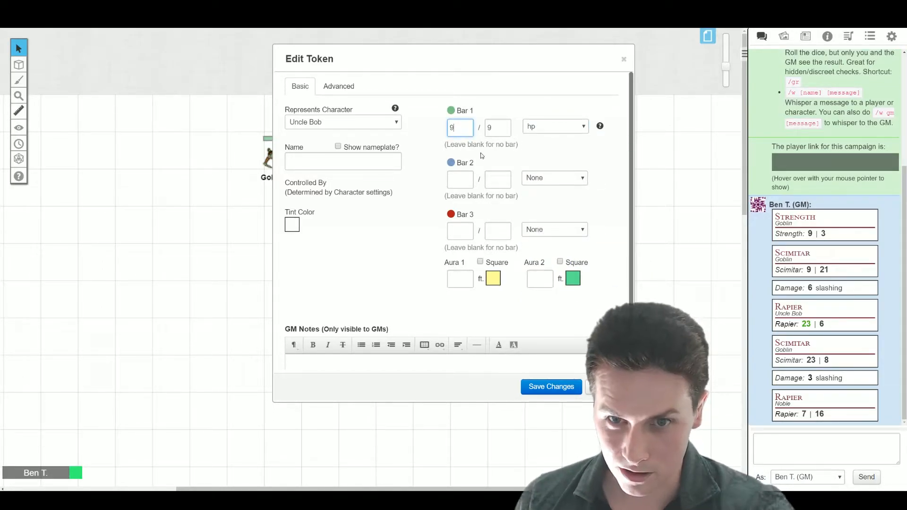
Unlink Bar 1 of Uncle Bob's token from the hp attribute by setting its link to None
left_click(450, 180)
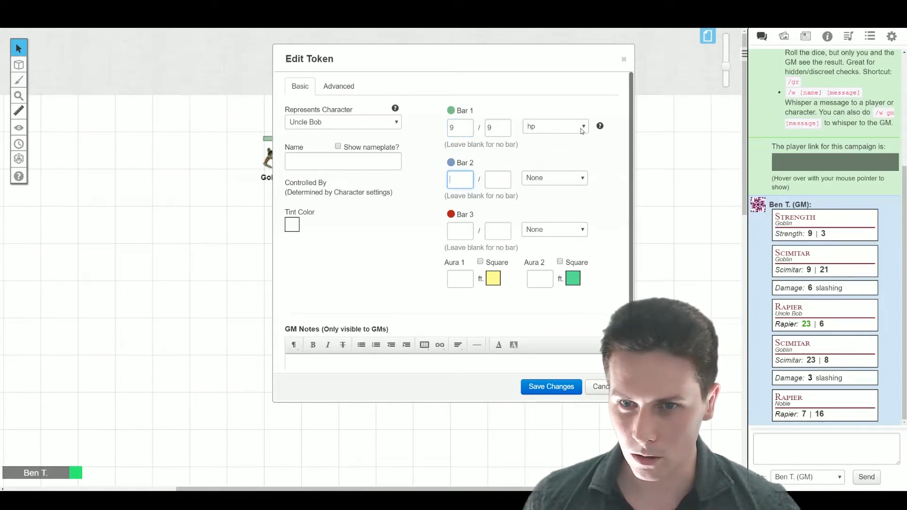
left_click(578, 127)
left_click_drag(644, 186, 645, 138)
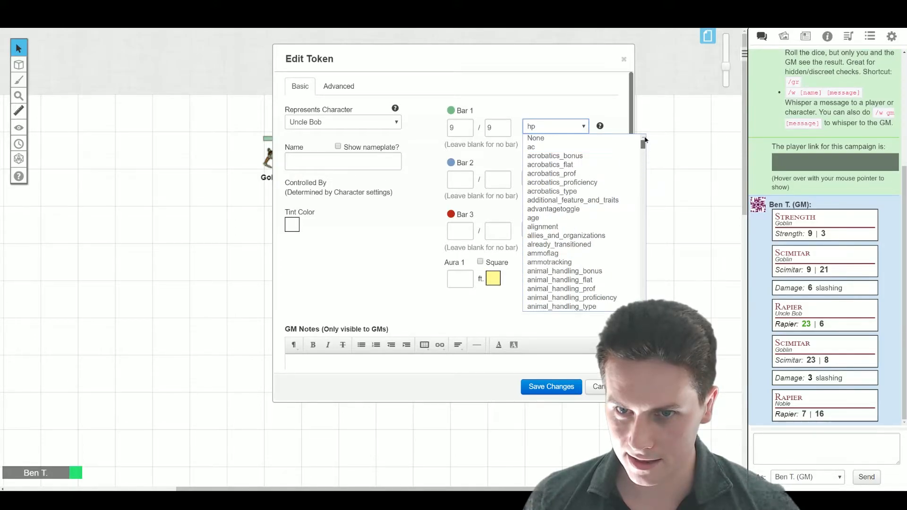
left_click(574, 139)
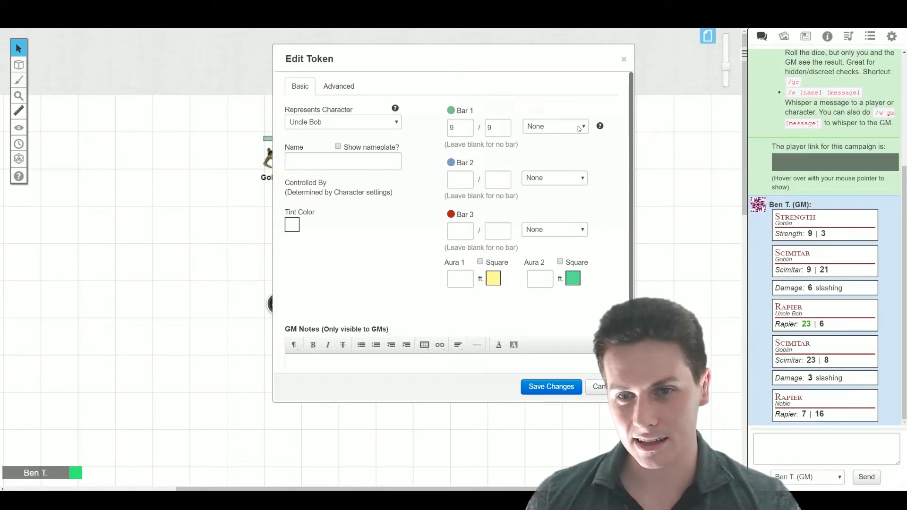
left_click_drag(426, 55, 560, 58)
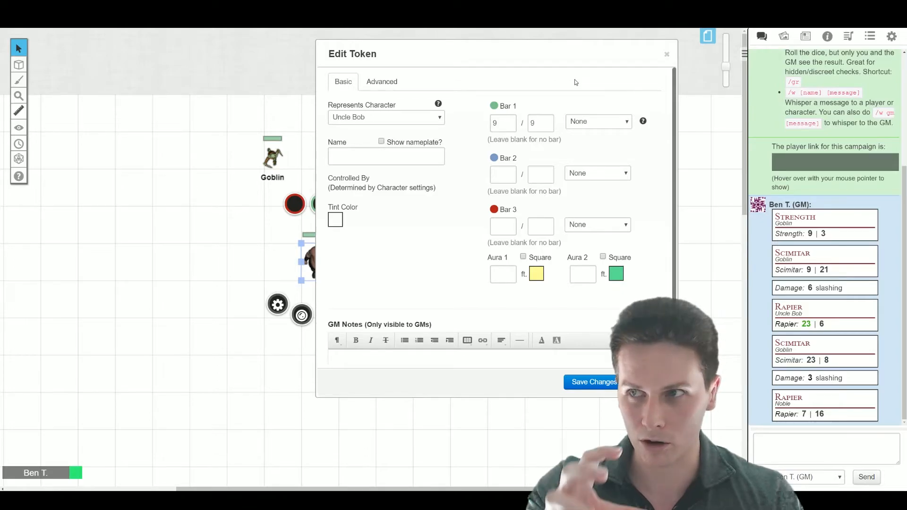
Check the attributes offered for Bar 1, leave the link on None, save the token settings, and deselect the token
left_click(597, 122)
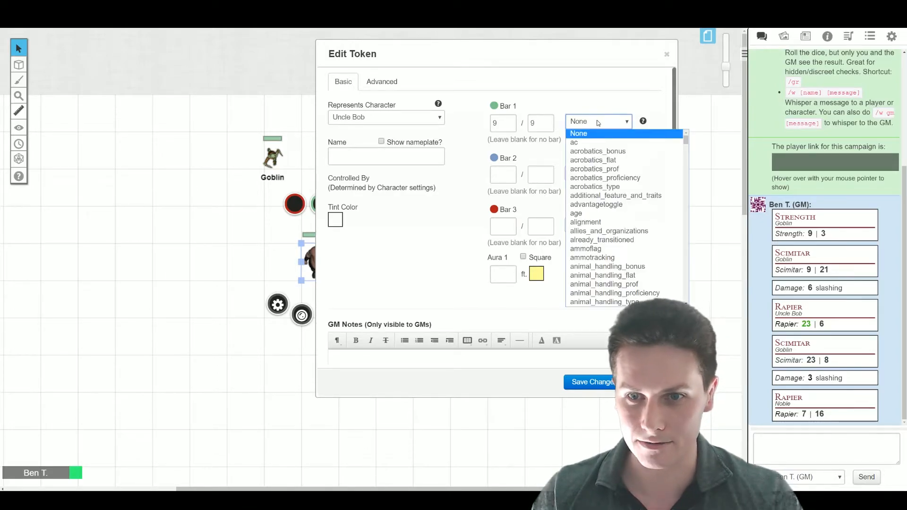
left_click(588, 106)
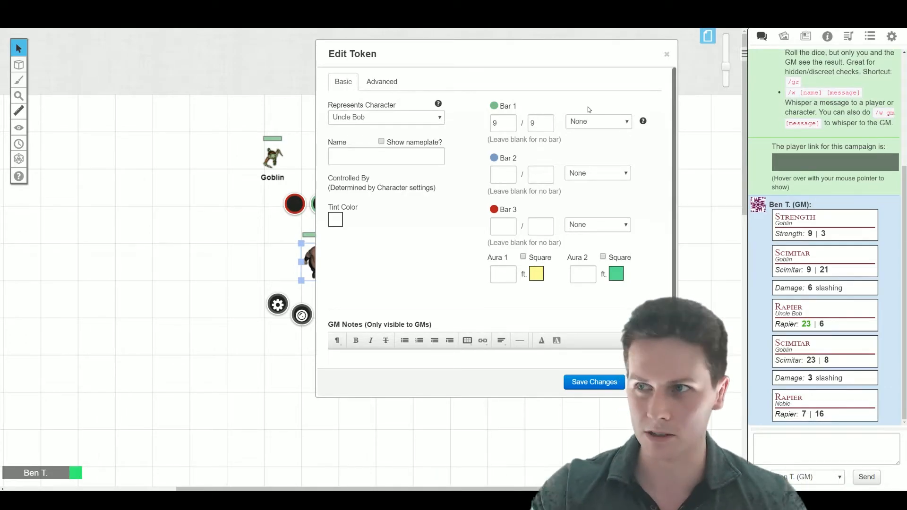
left_click(623, 123)
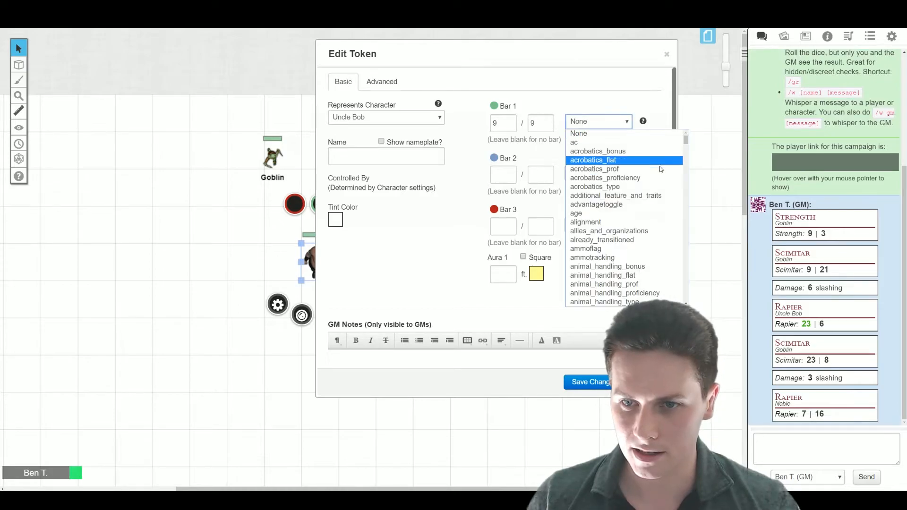
left_click(618, 101)
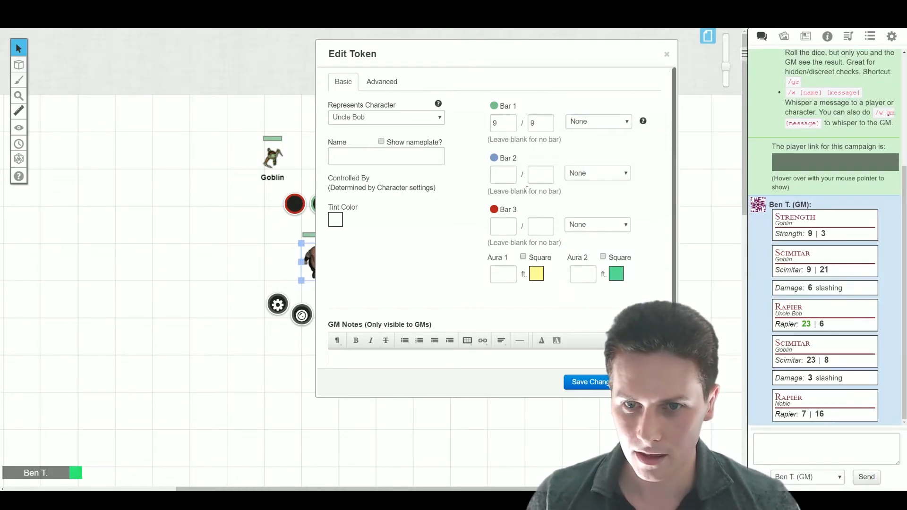
left_click(597, 382)
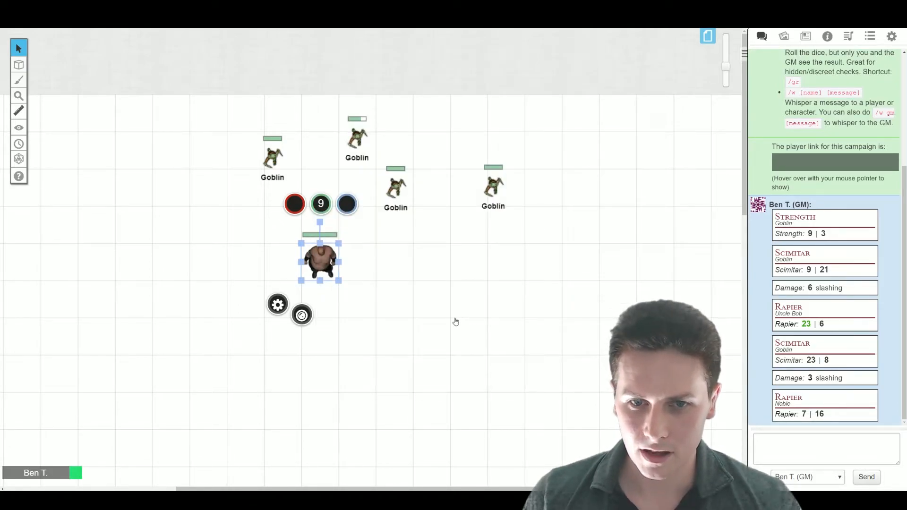
left_click(441, 271)
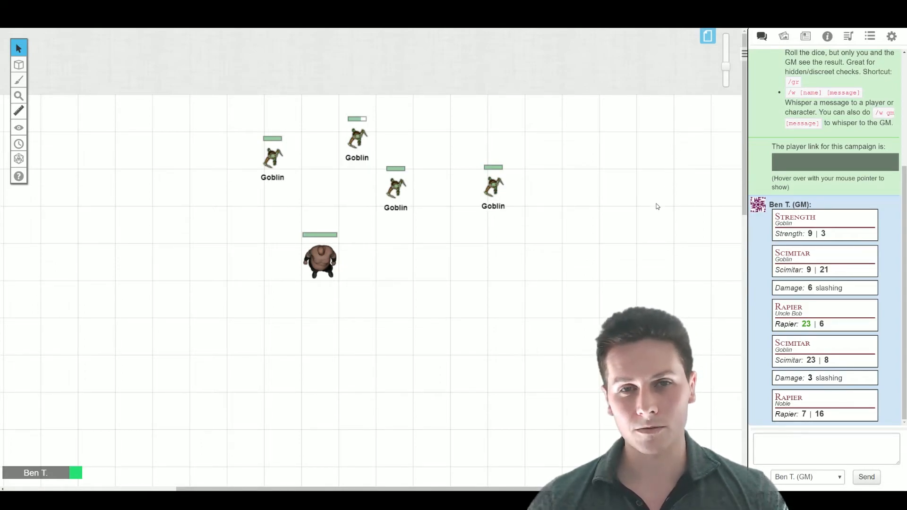
Open Uncle Bob's character, look through the npc and npcd entries in its attribute list, and close the character window
double_click(321, 260)
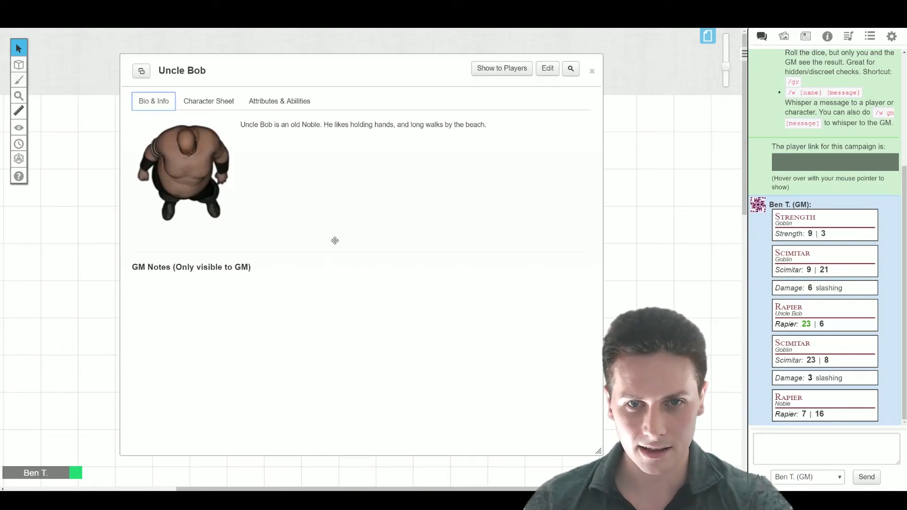
left_click(279, 101)
scroll(188, 243, "down", 5)
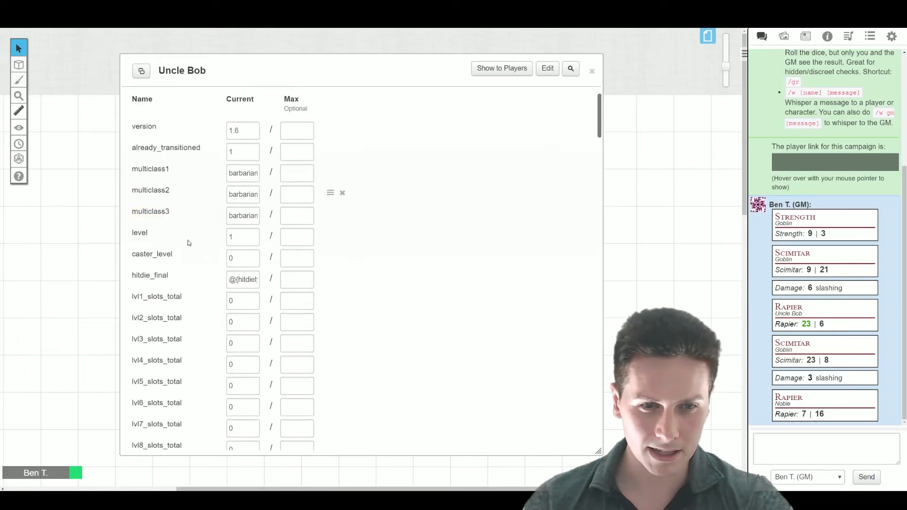
scroll(188, 243, "down", 10)
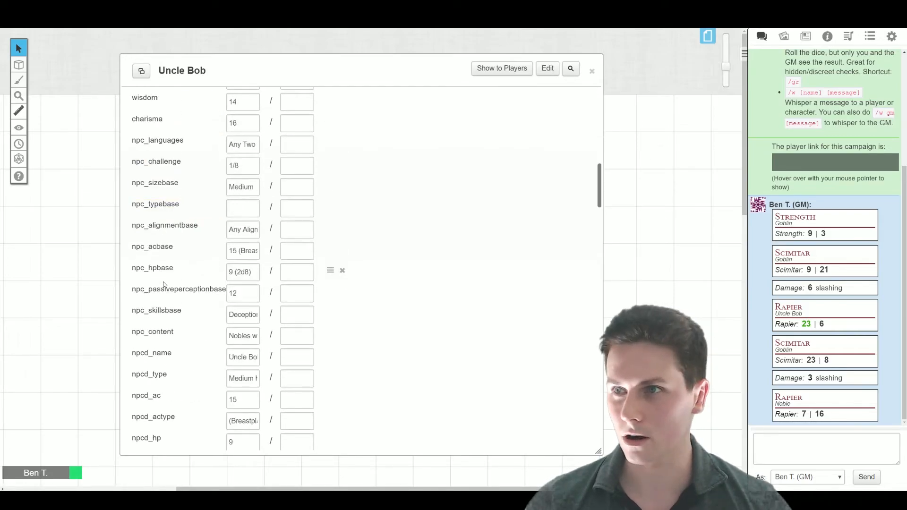
scroll(165, 233, "down", 4)
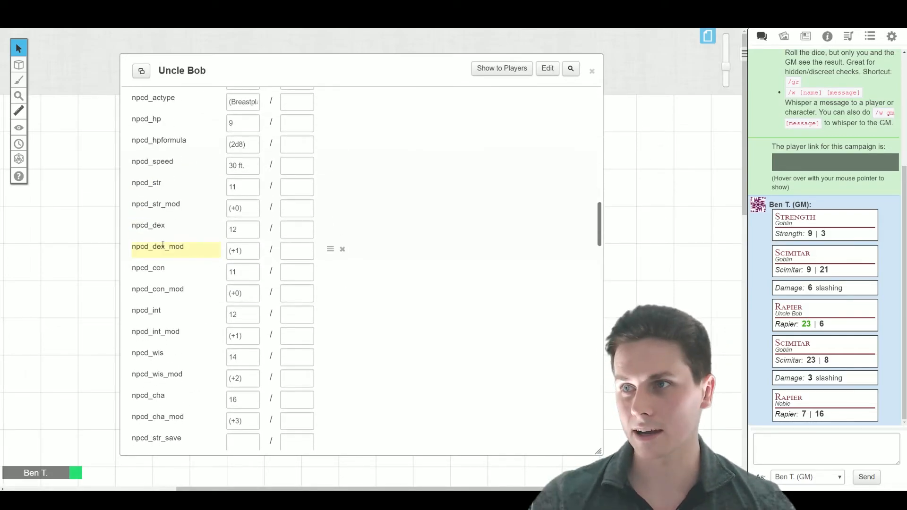
scroll(488, 163, "down", 3)
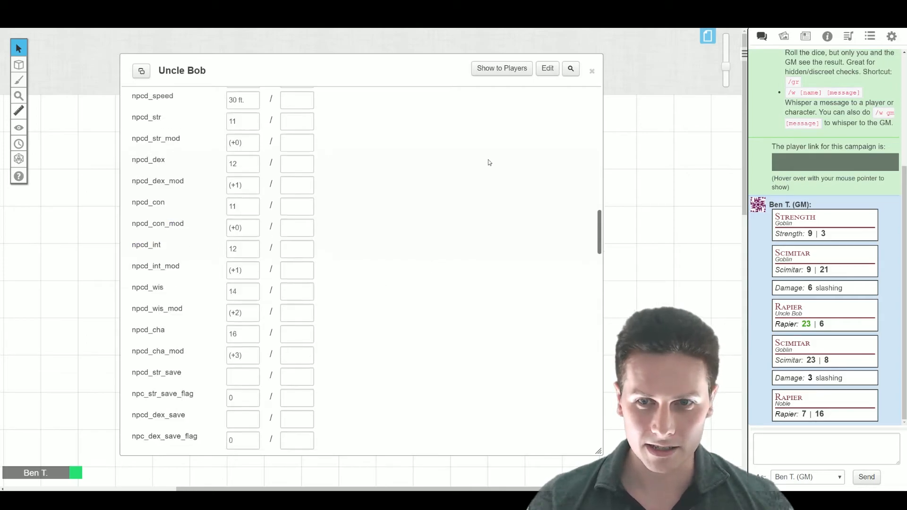
left_click(593, 72)
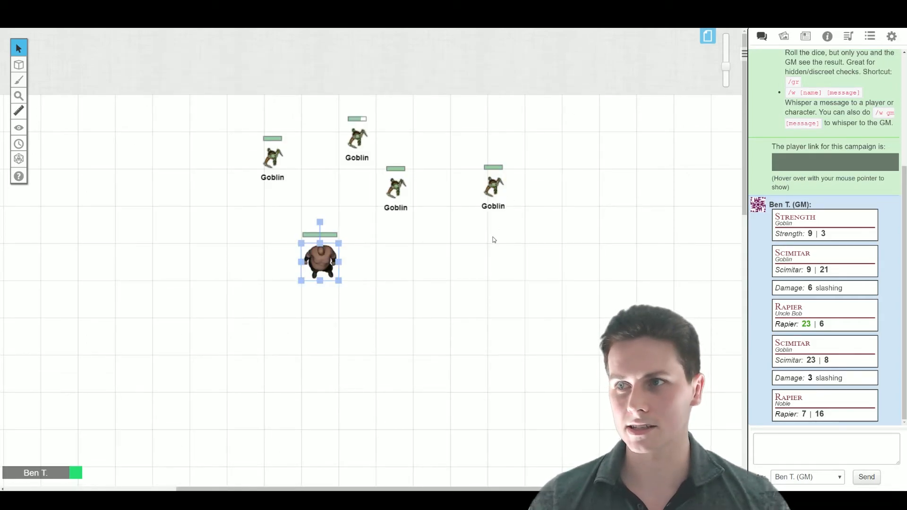